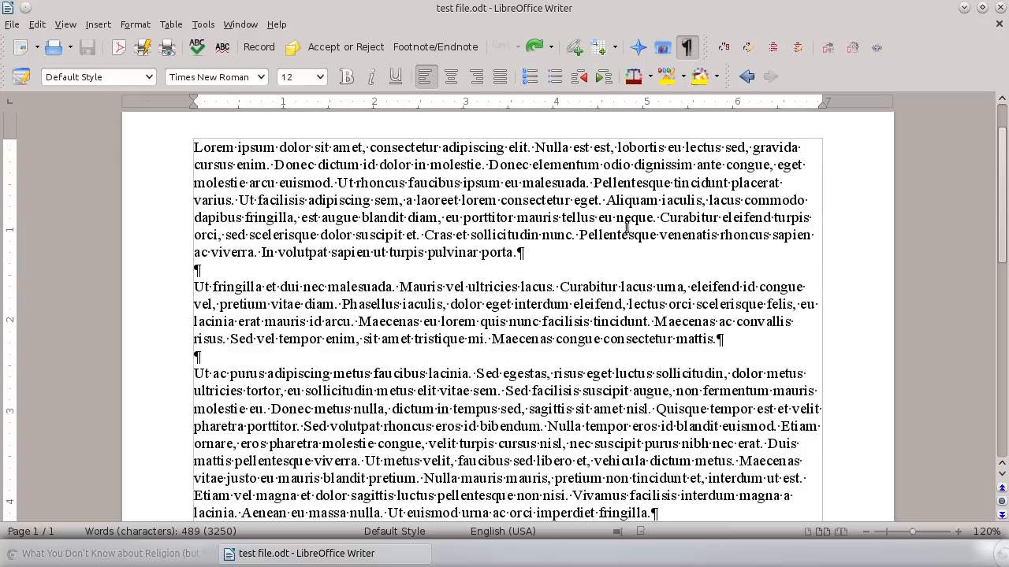
Add a header to the Default Style pages and enter "Lorem ipsum heading" in it.
scroll(1002, 174, "up", 3)
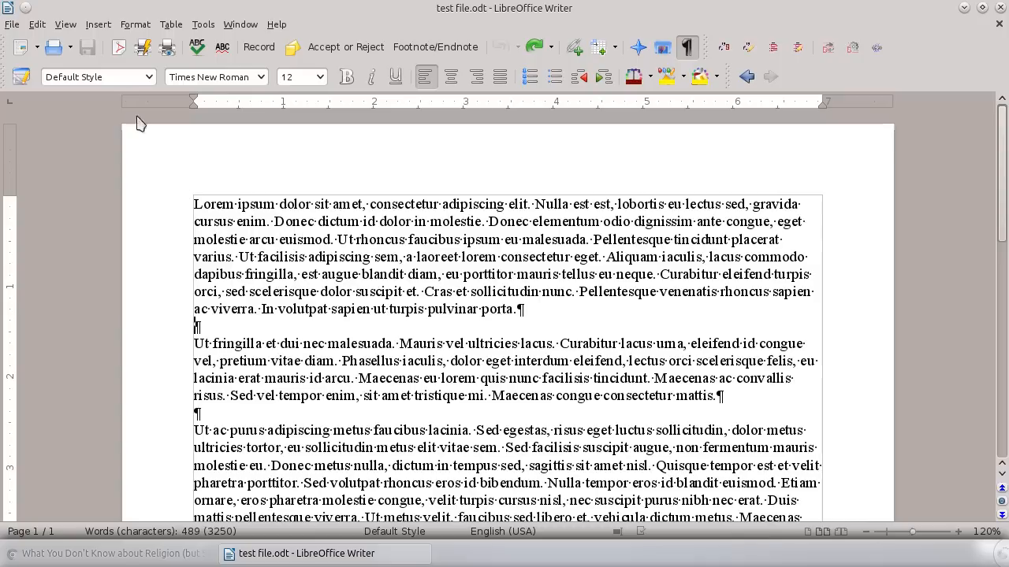
left_click(99, 26)
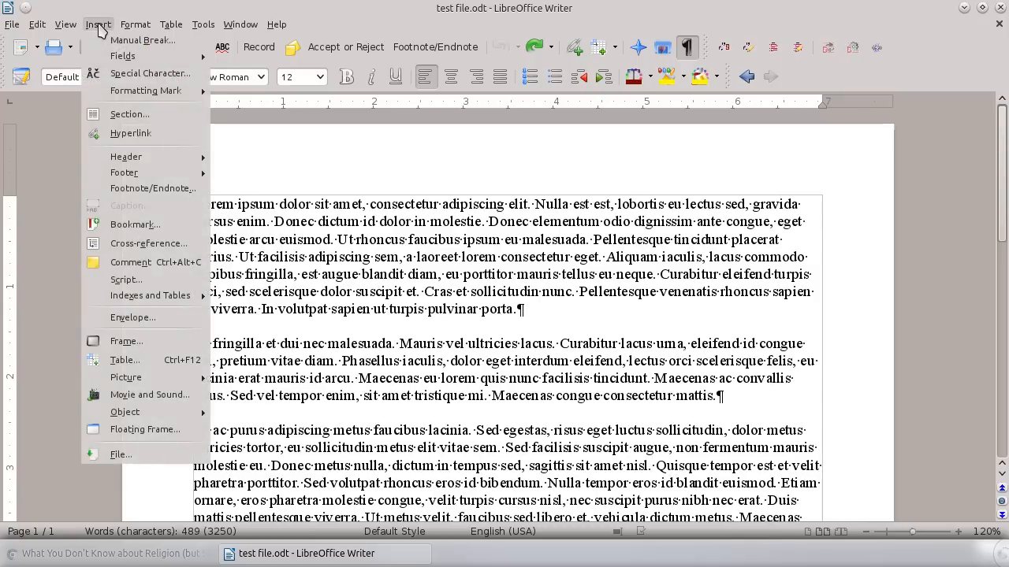
mouse_move(114, 157)
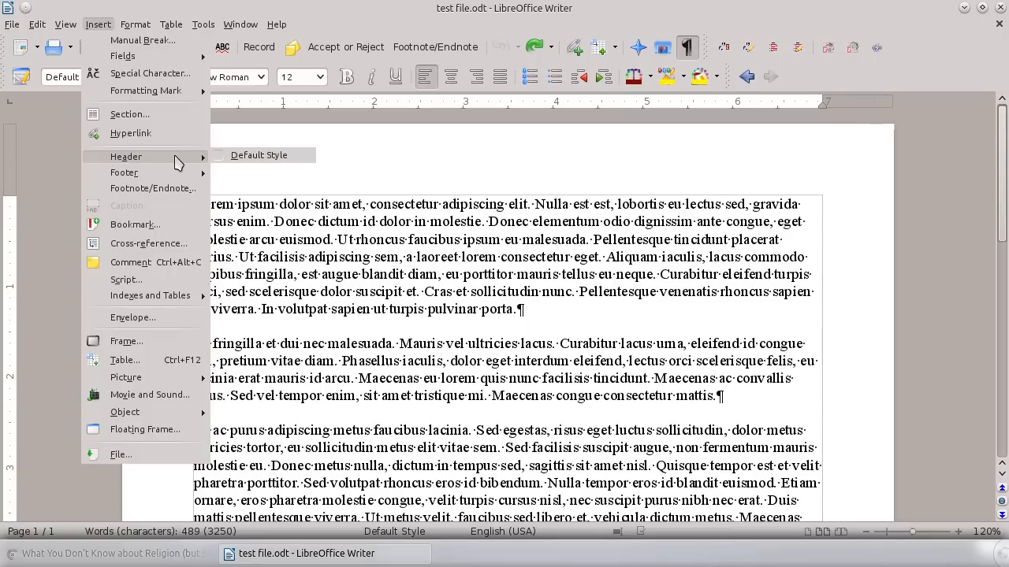
left_click(245, 156)
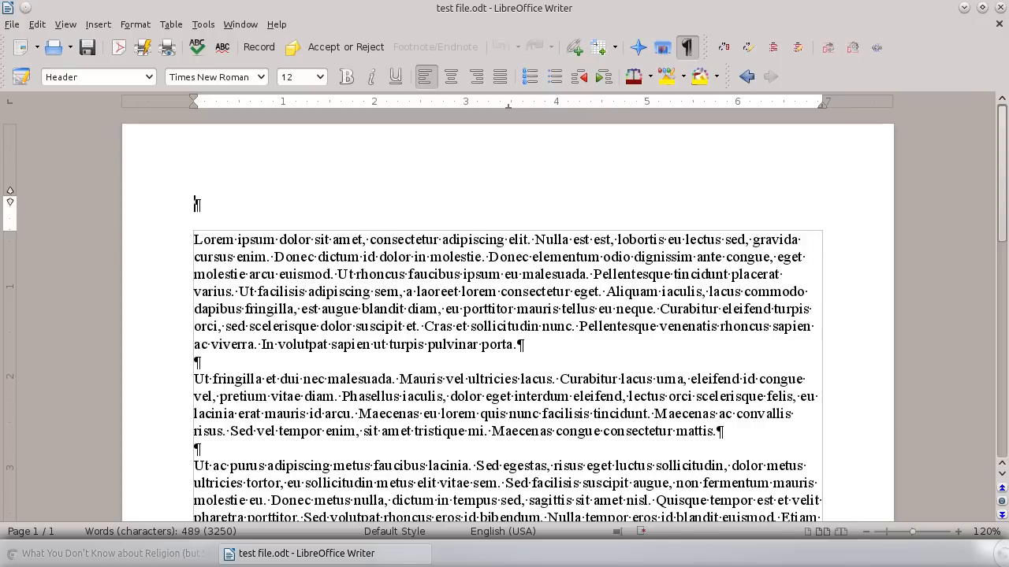
left_click(212, 199)
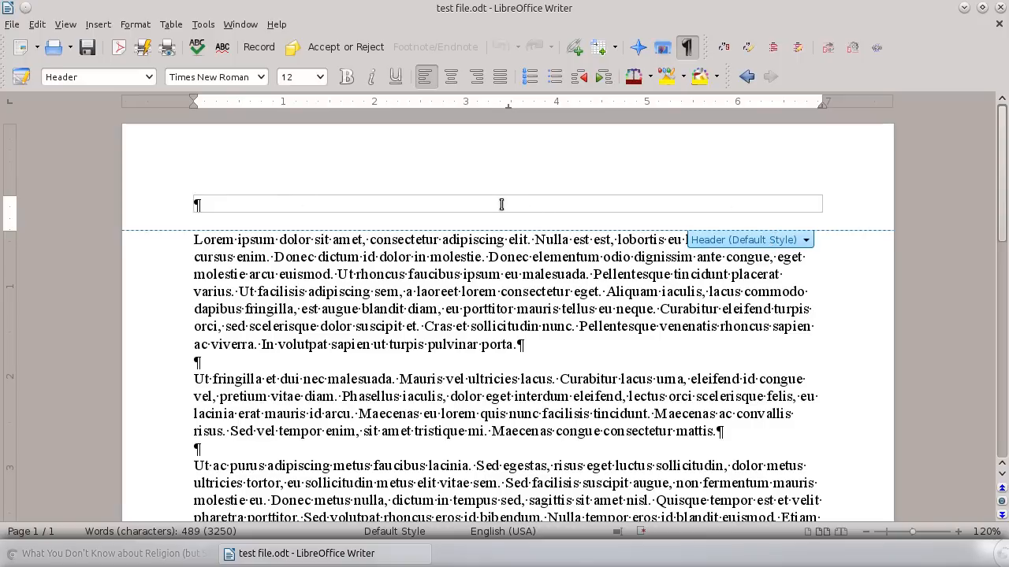
type("Lorem ipsum heading")
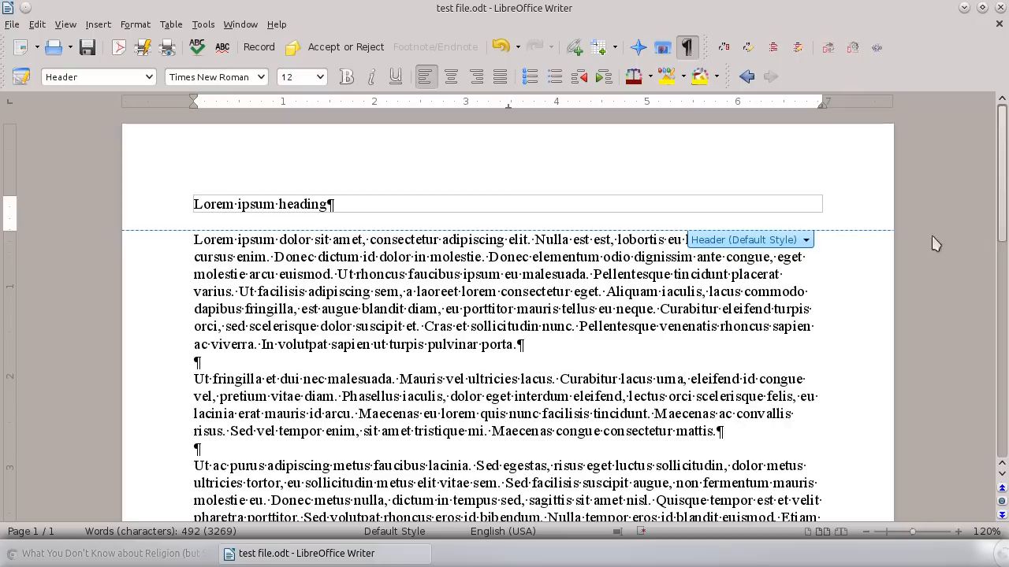
Insert a page break after the last paragraph of the document.
left_click_drag(1006, 220, 1006, 379)
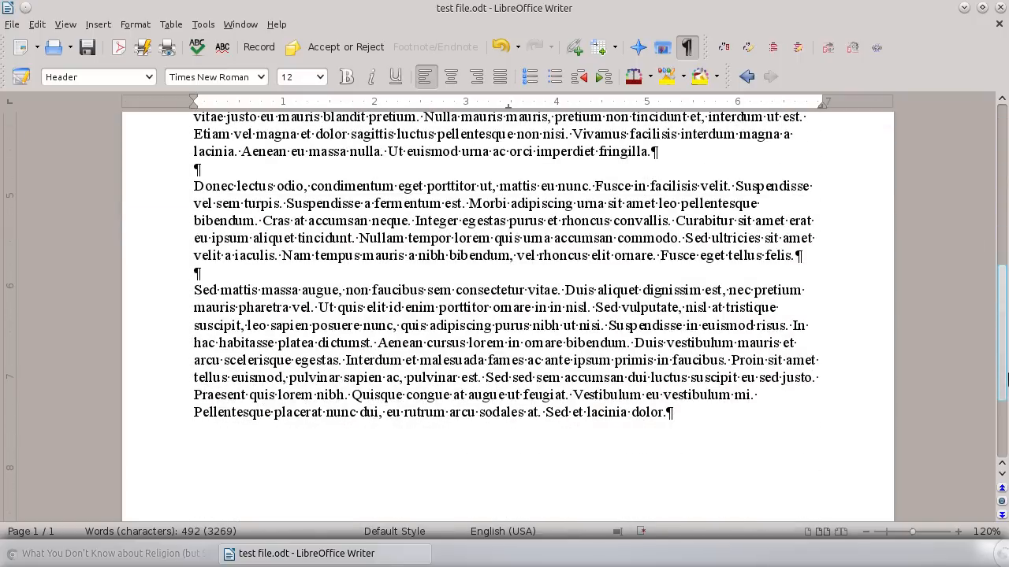
left_click(788, 427)
key("ctrl+Return")
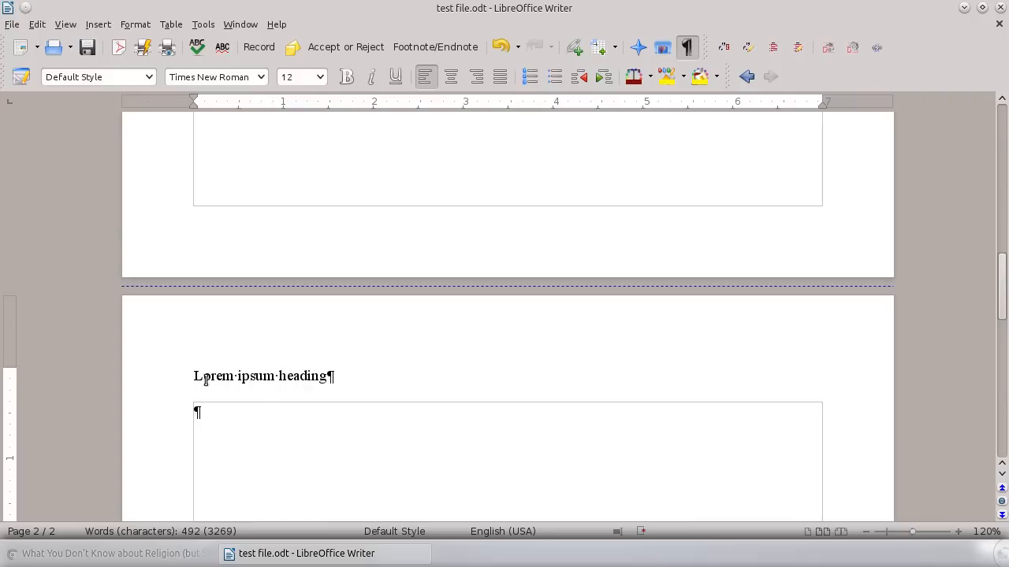
Add a tab and a Page Number field after the header text, and check it on the first page.
left_click(345, 372)
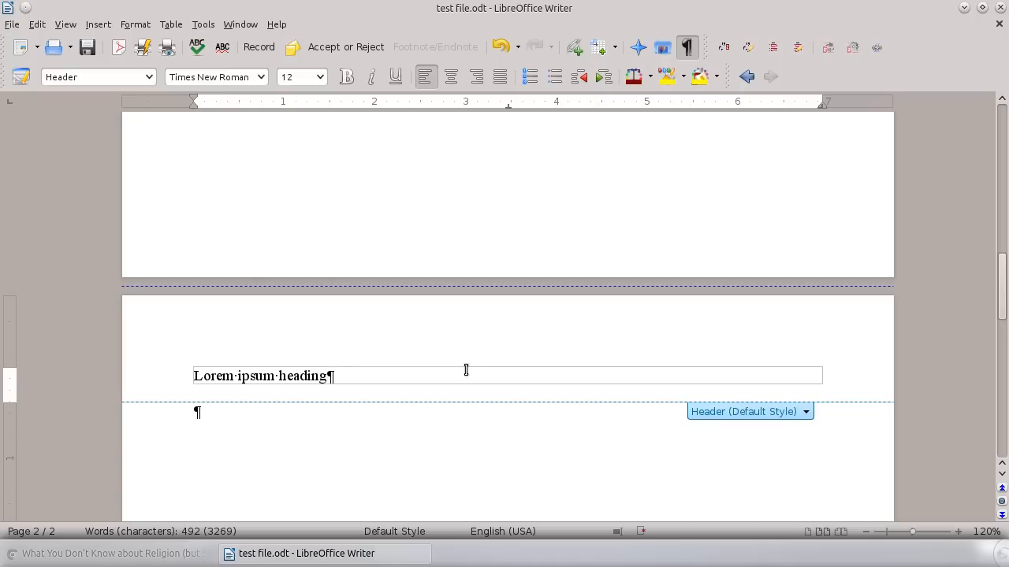
key("Tab")
left_click(99, 24)
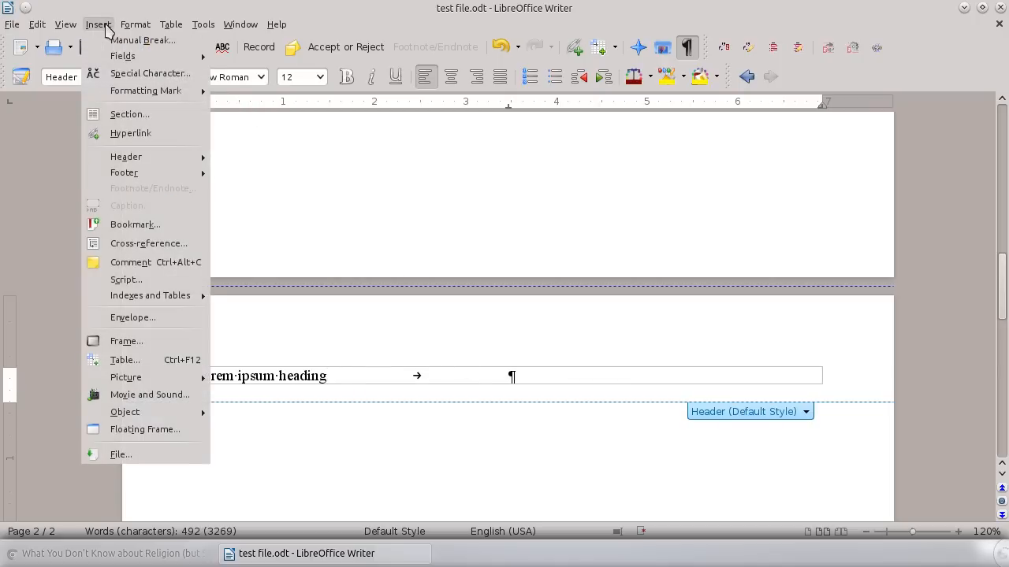
mouse_move(132, 57)
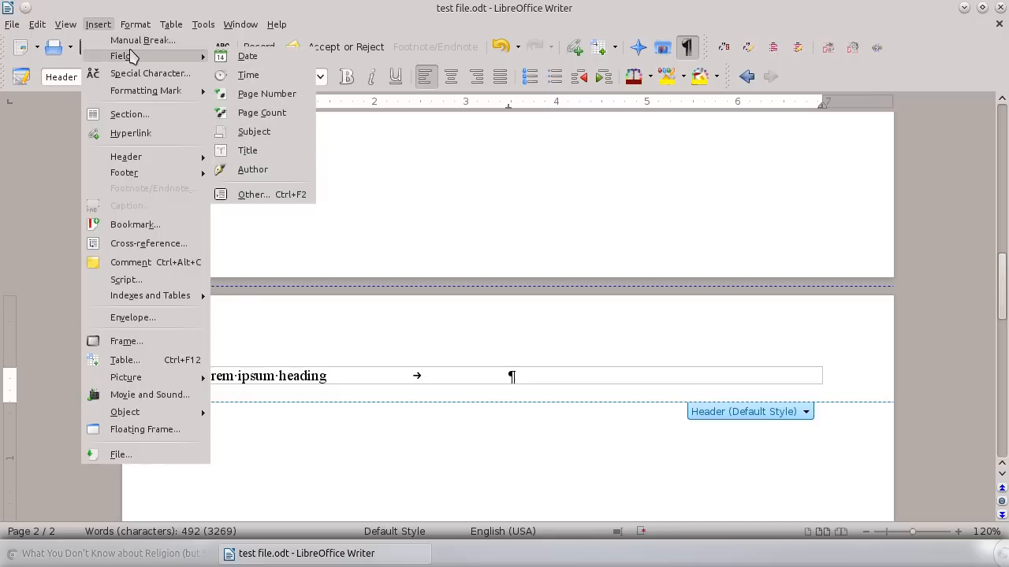
left_click(264, 94)
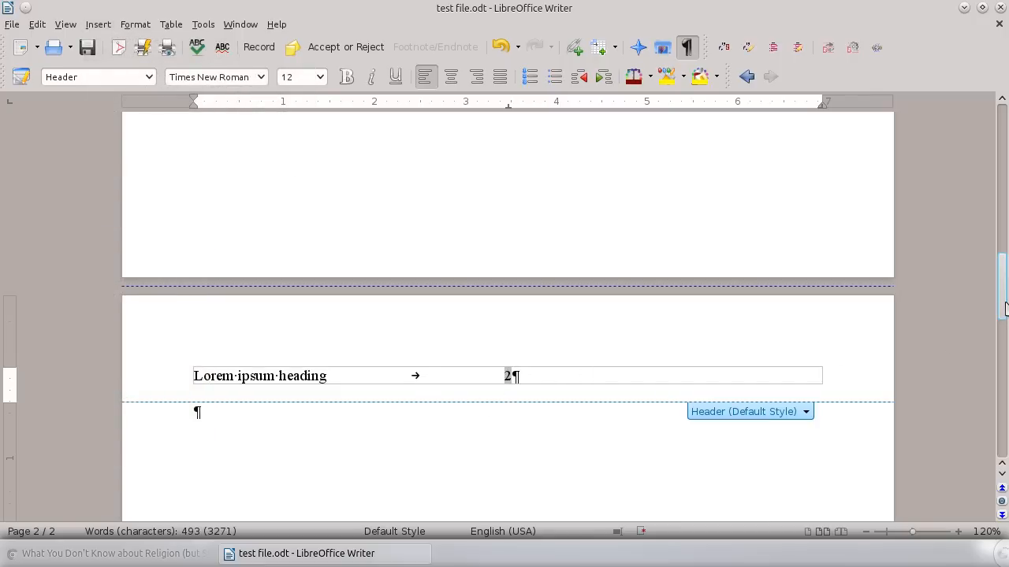
left_click_drag(1006, 311, 1007, 148)
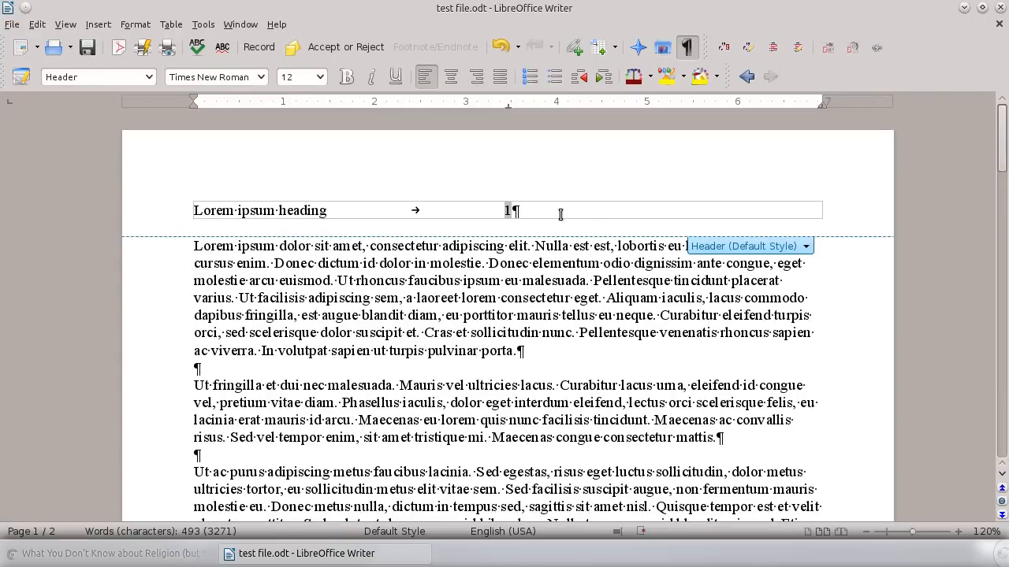
Add a footer to the Default Style pages and enter "Lorem ipsum footer" in it.
left_click_drag(186, 212, 315, 202)
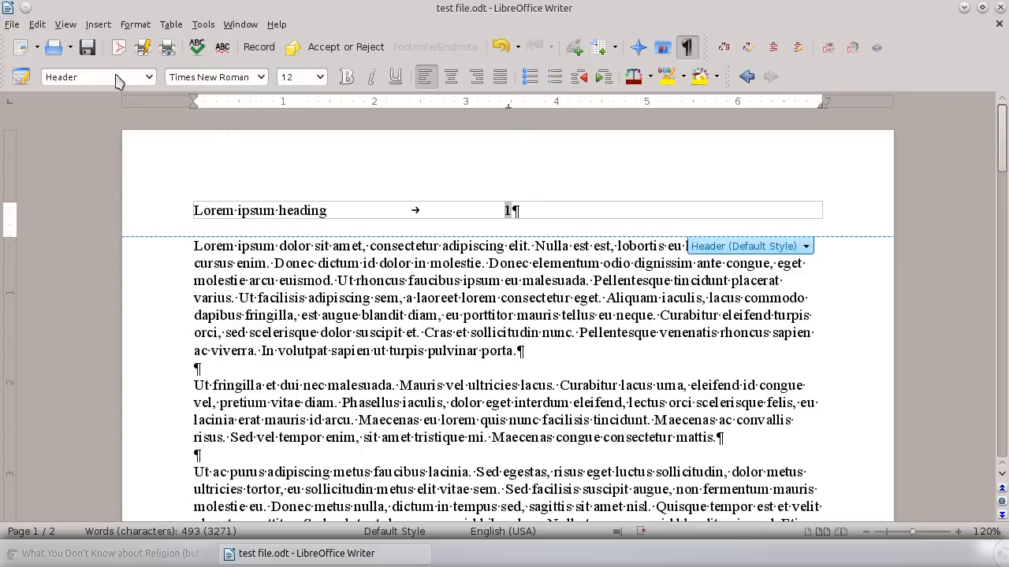
left_click(66, 25)
mouse_move(97, 25)
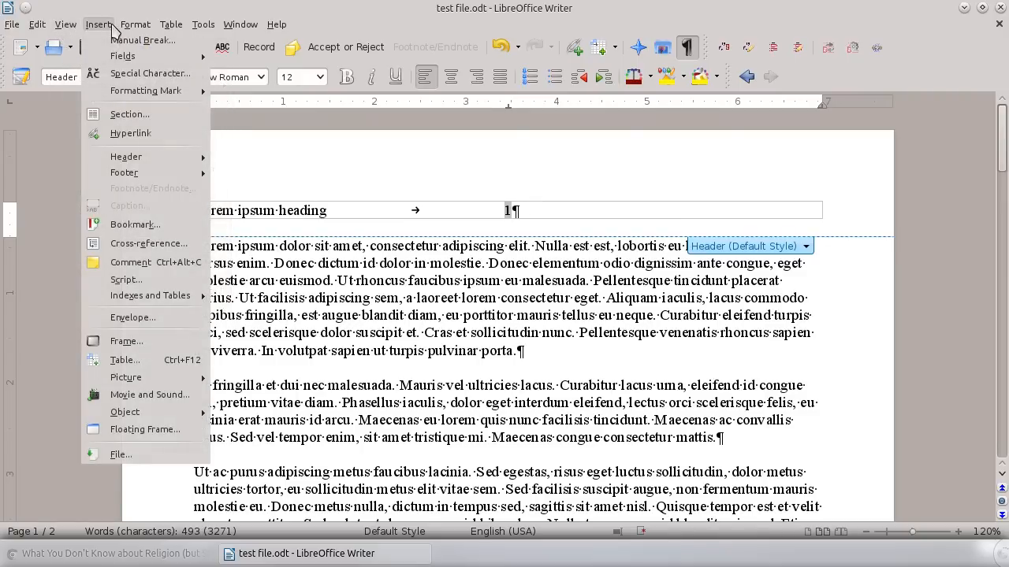
mouse_move(112, 177)
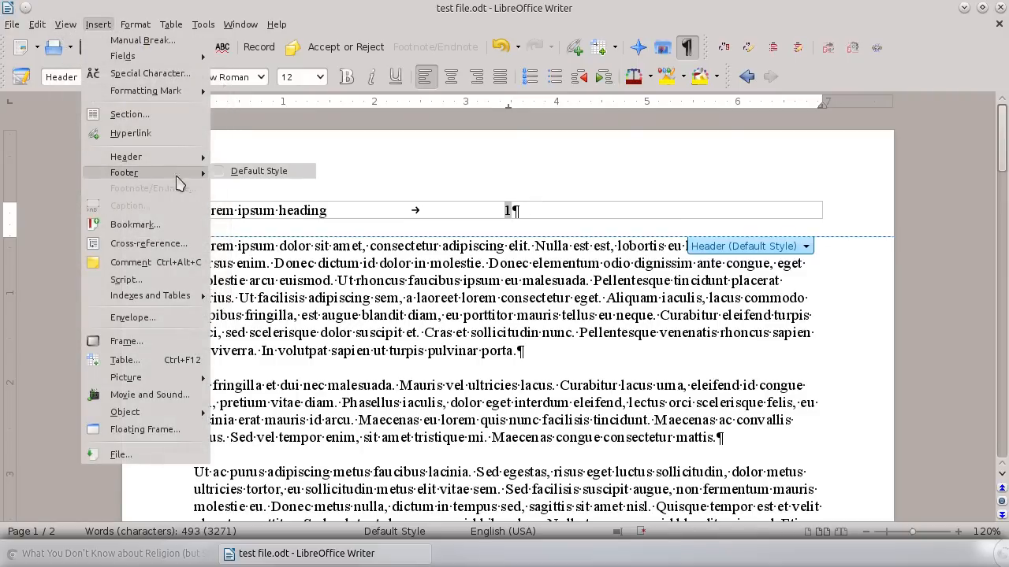
left_click(240, 171)
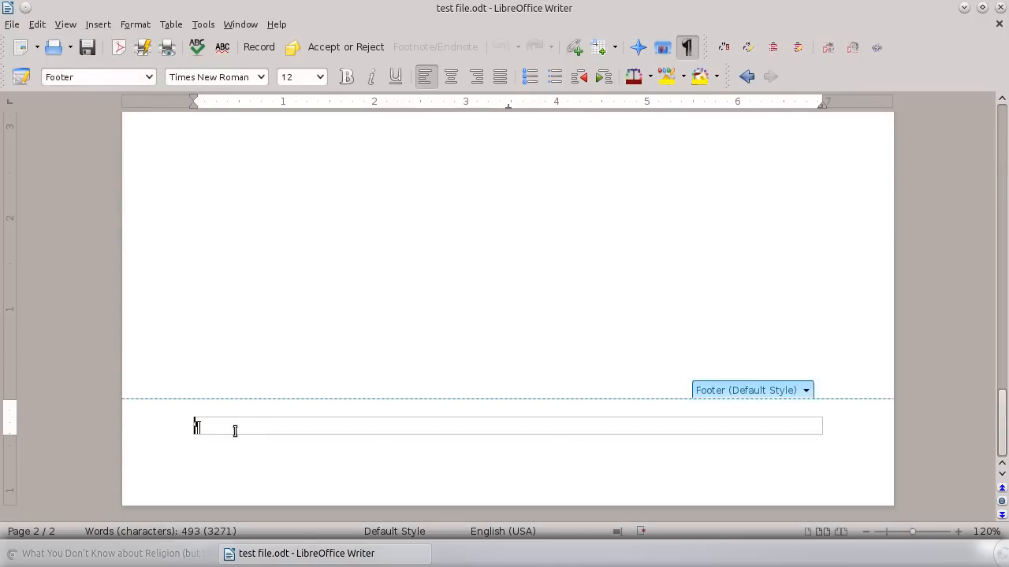
type("Lorem ipsum footer")
Add a tab and a Page Count field after the footer text, and check the first page's footer and header.
key("Tab")
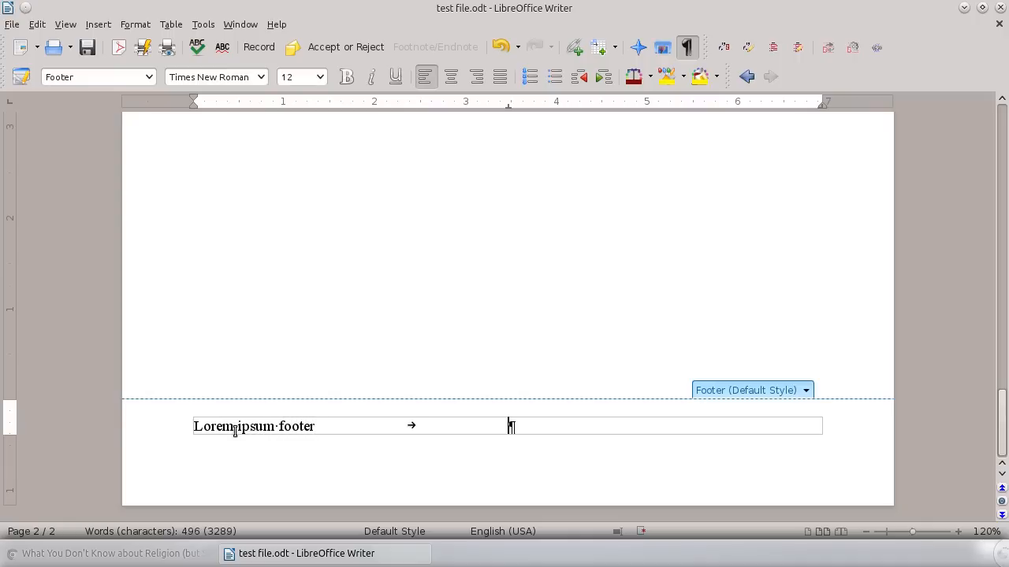
left_click(98, 25)
mouse_move(155, 62)
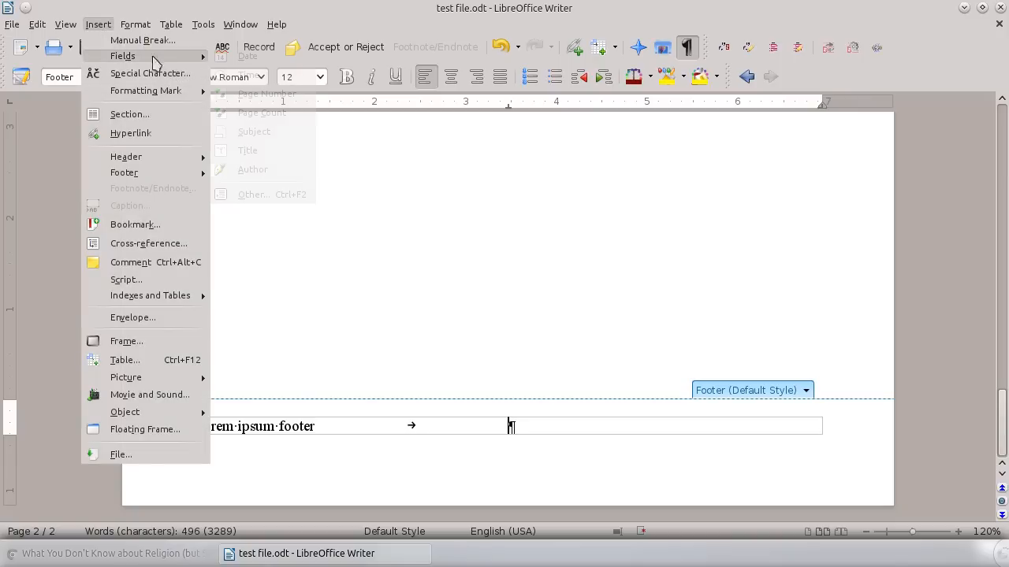
left_click(250, 112)
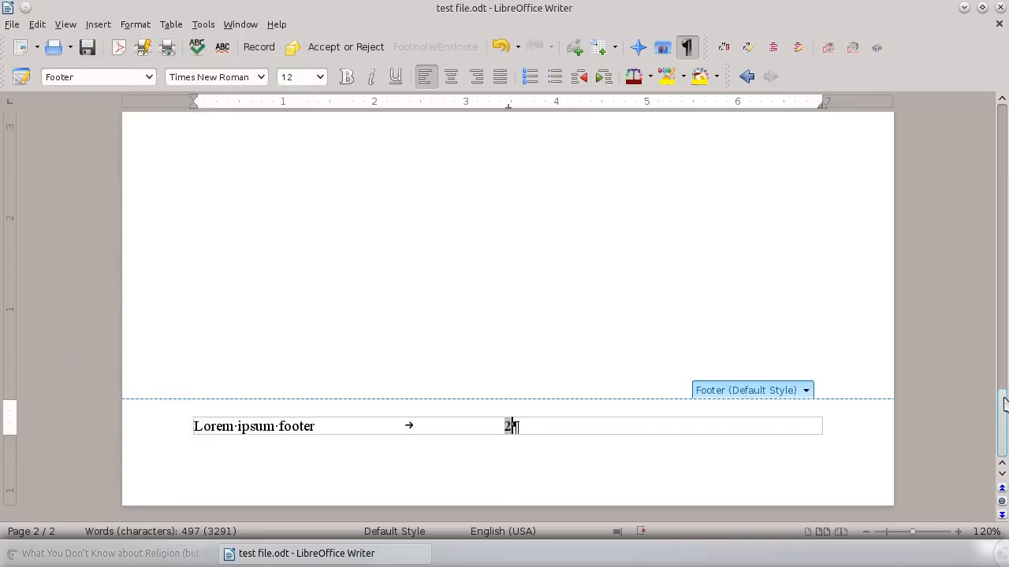
left_click_drag(1004, 401, 997, 257)
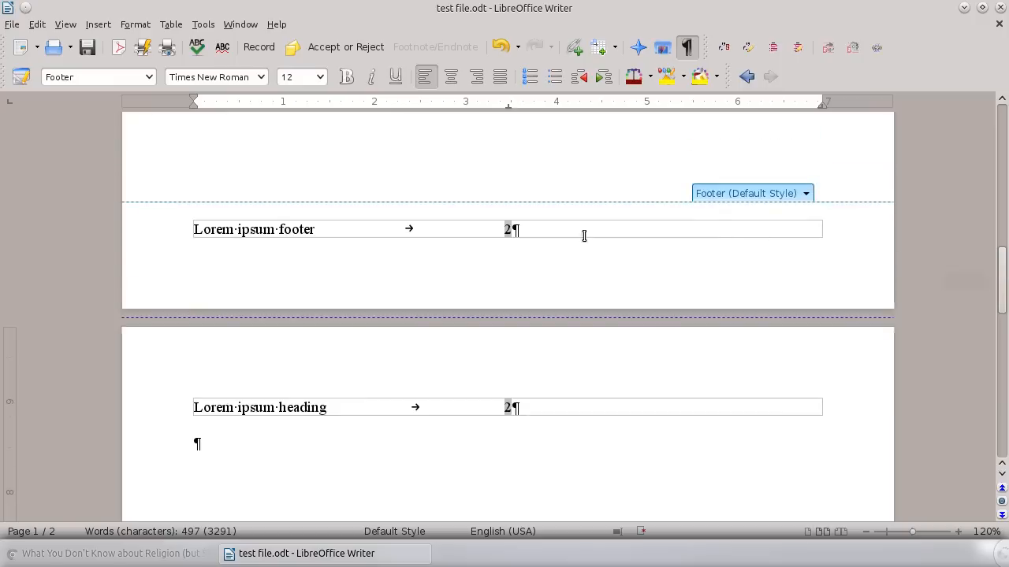
left_click(405, 229)
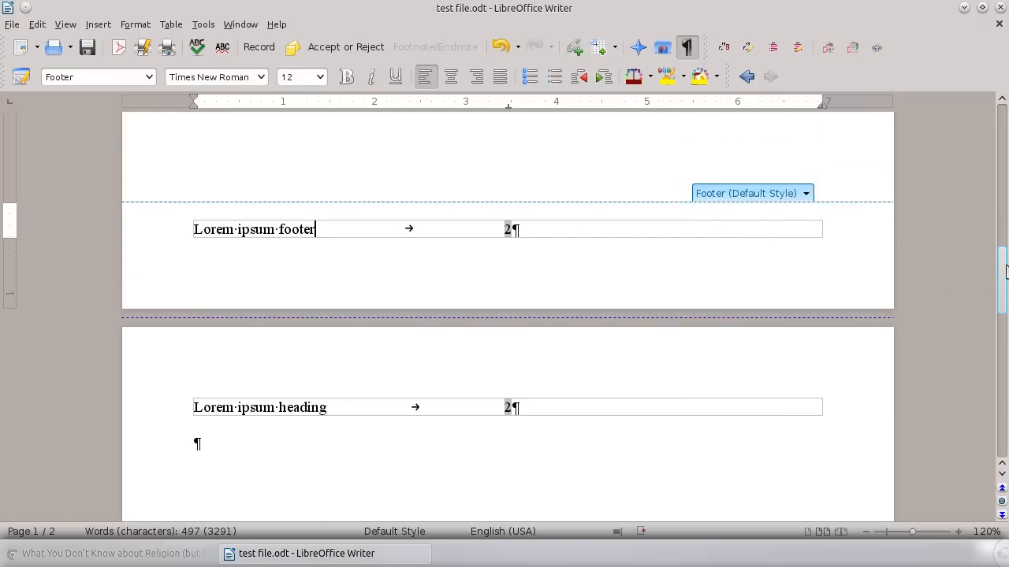
left_click_drag(1006, 266, 1005, 122)
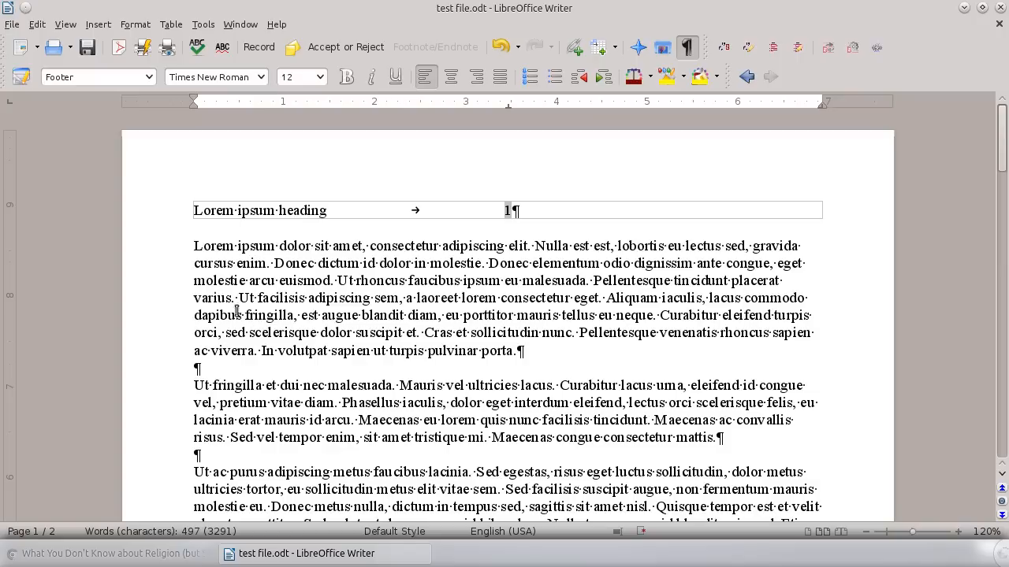
Choose First Page as the next style in the page settings of the Default Style.
left_click(183, 246)
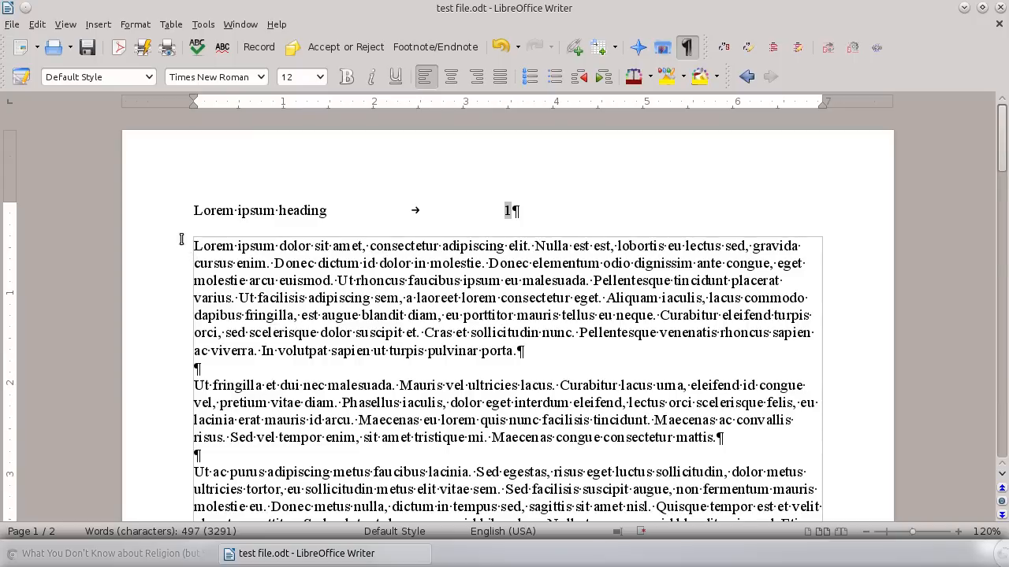
left_click(134, 25)
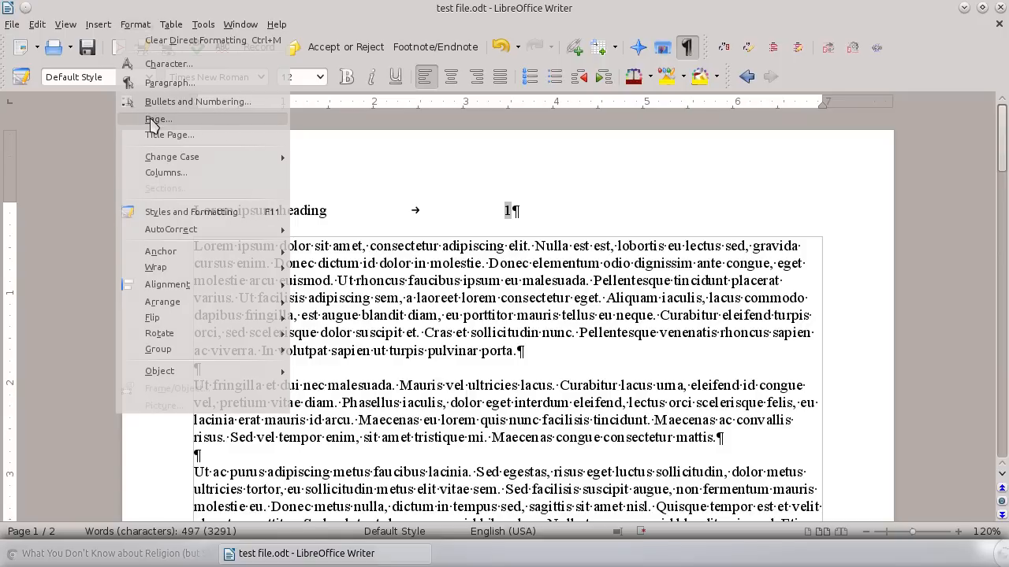
left_click(154, 120)
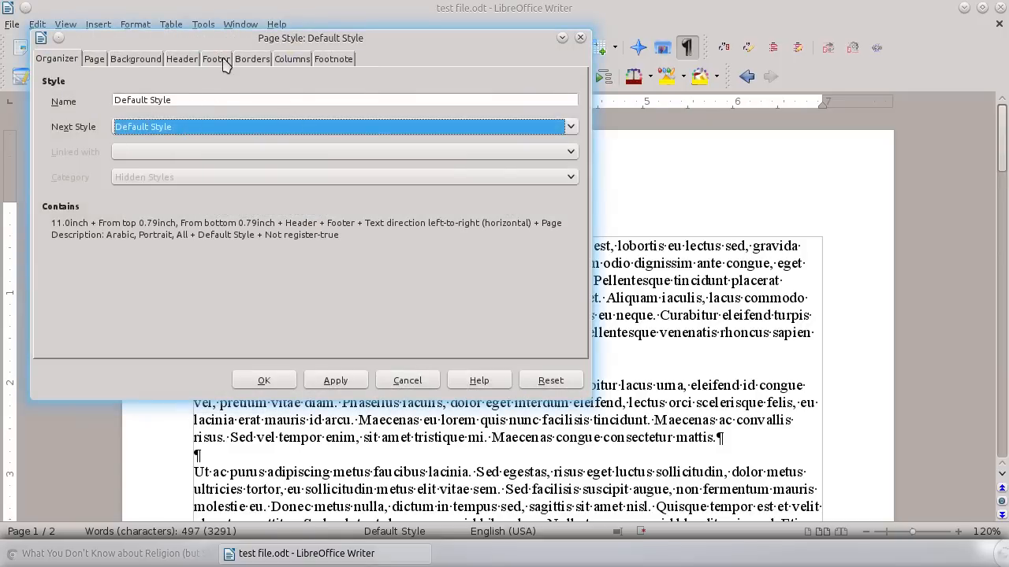
left_click_drag(219, 40, 256, 44)
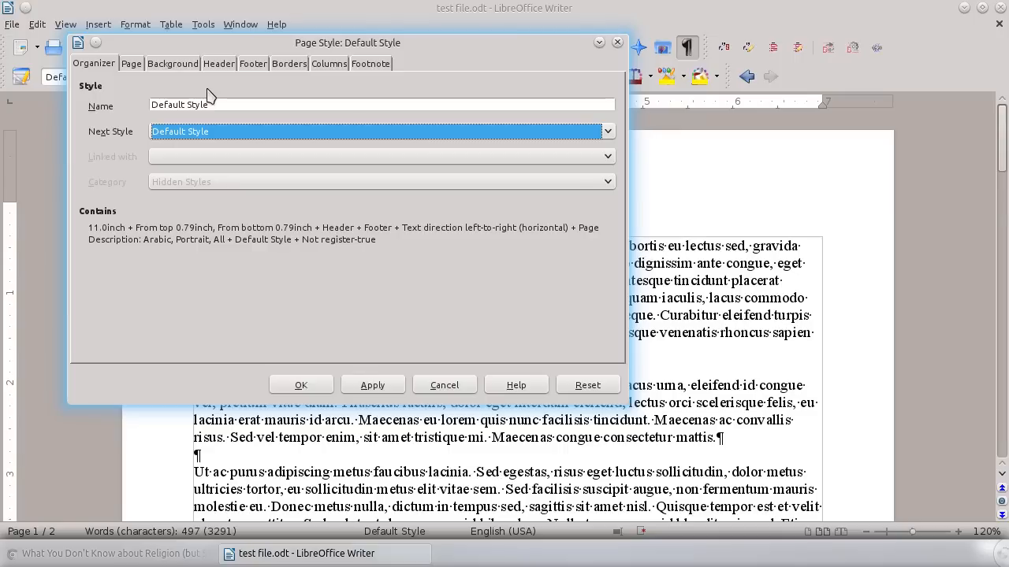
left_click(231, 132)
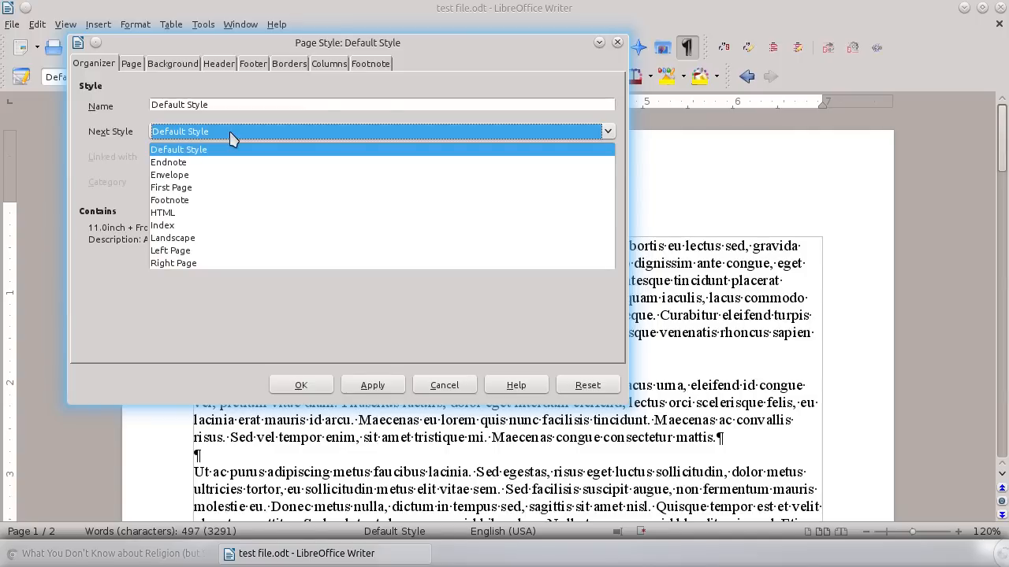
left_click(195, 188)
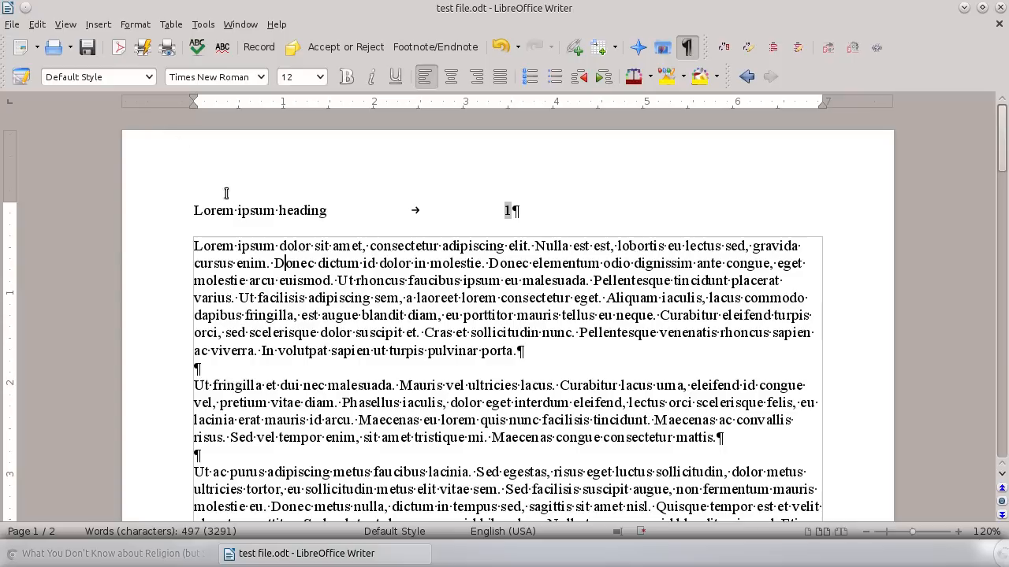
Examine the options offered for the first page's header.
left_click(327, 211)
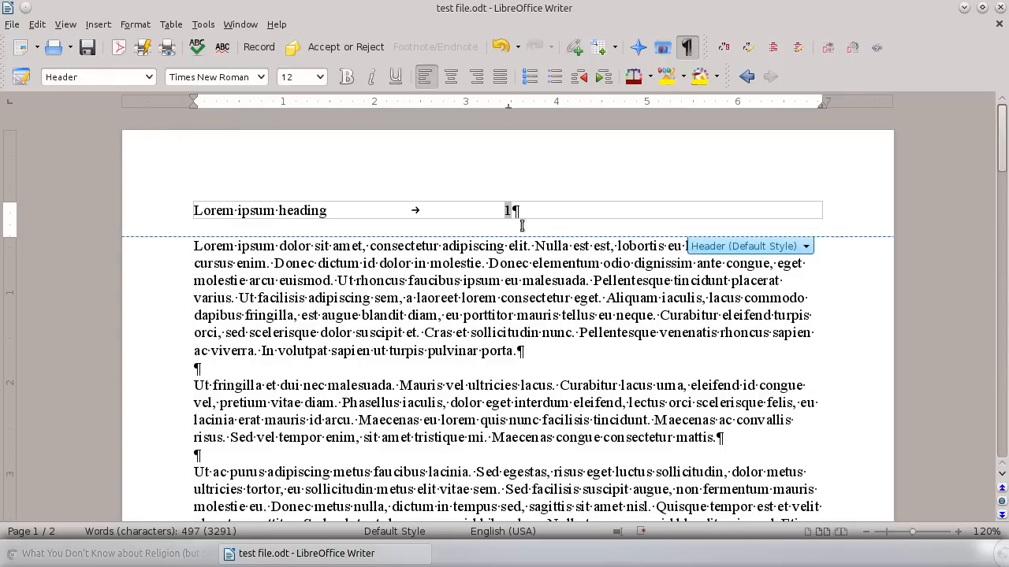
left_click(806, 247)
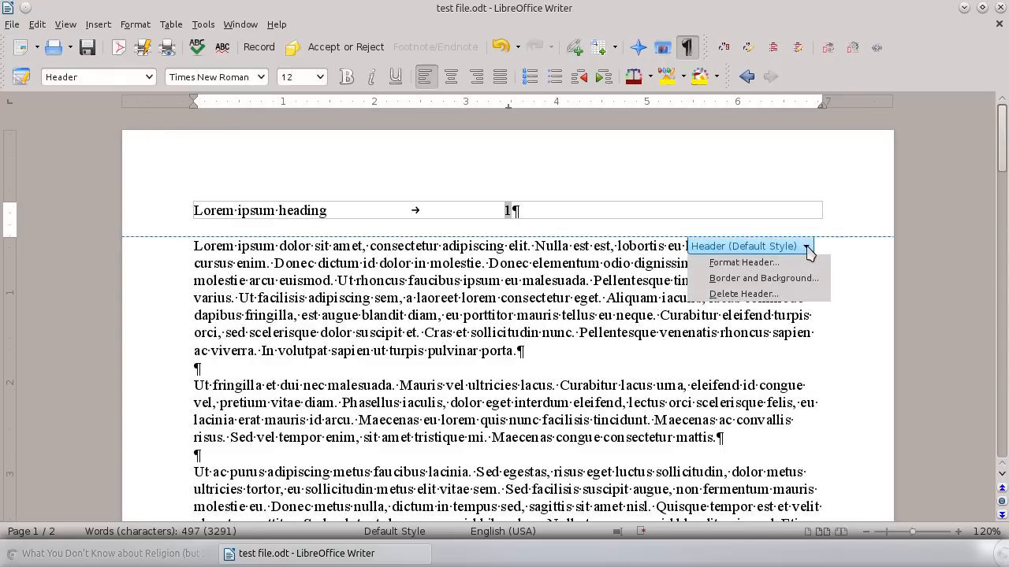
left_click(807, 247)
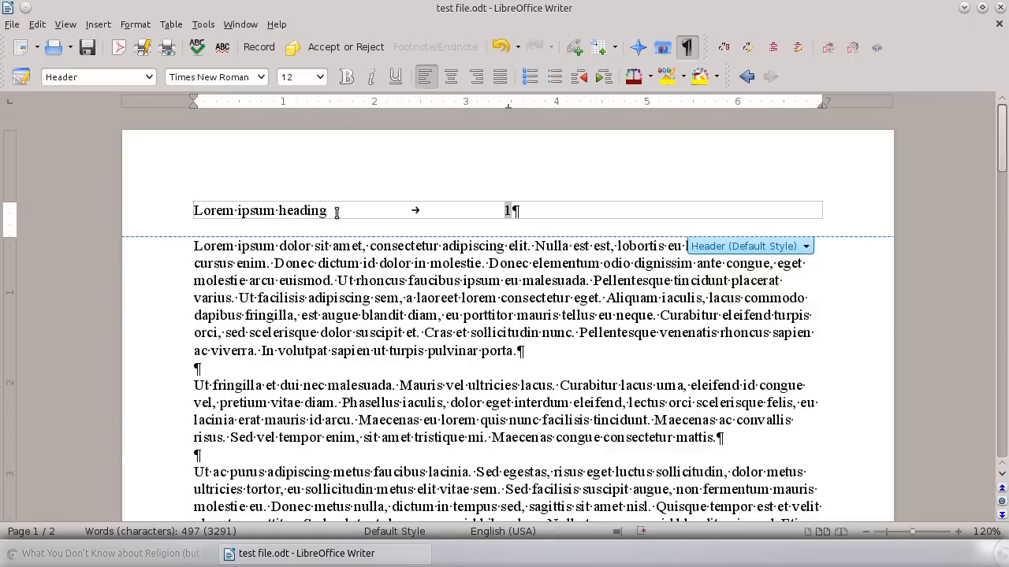
List the page styles in Styles and Formatting and apply the First Page style to the document's opening page.
left_click(333, 251)
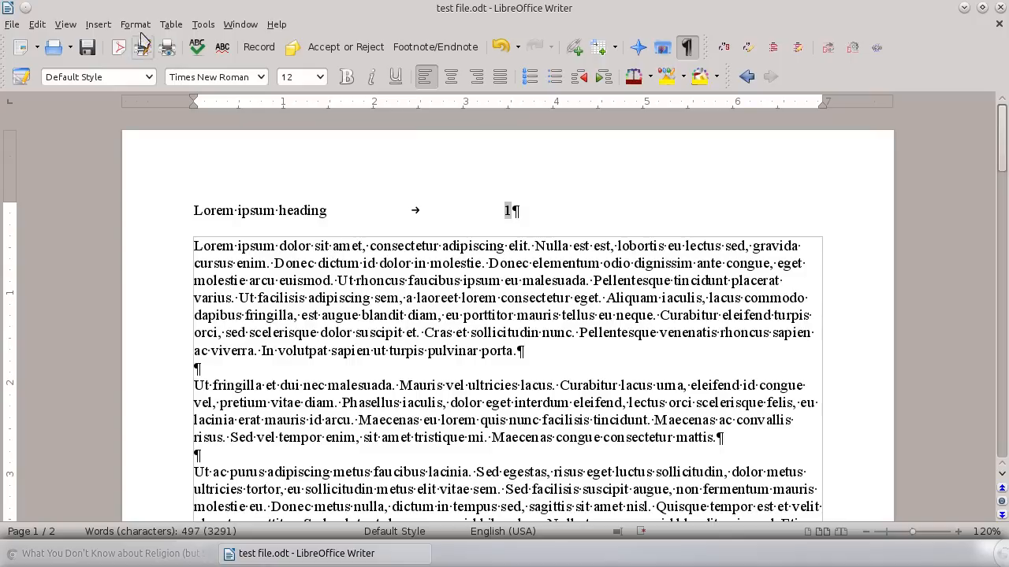
left_click(138, 31)
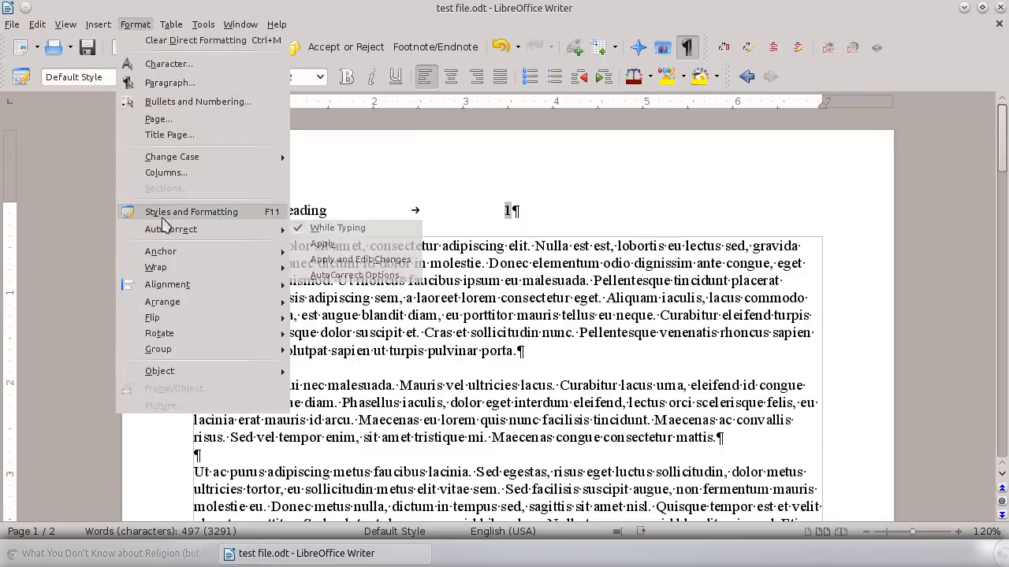
left_click(161, 214)
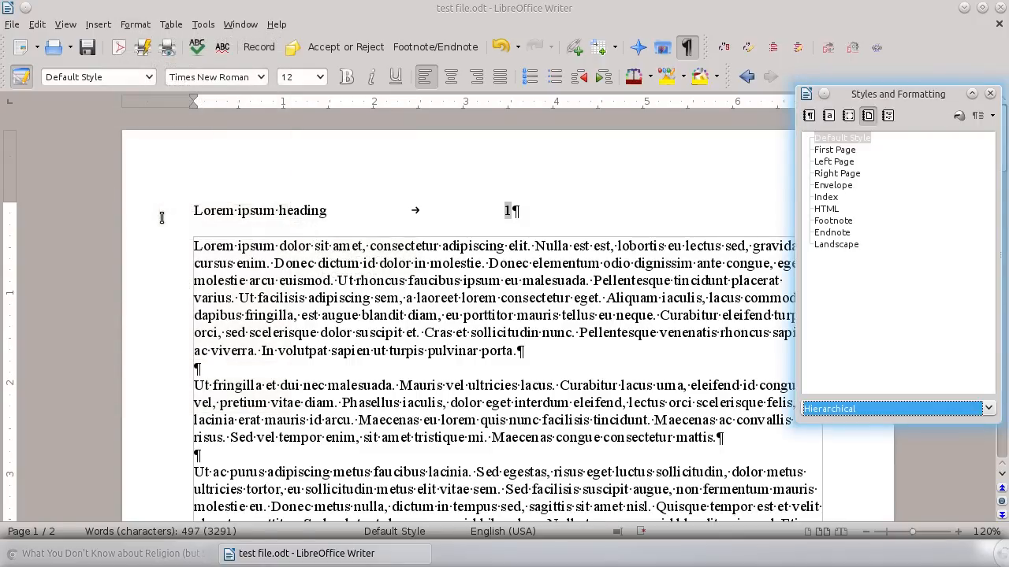
key("F11")
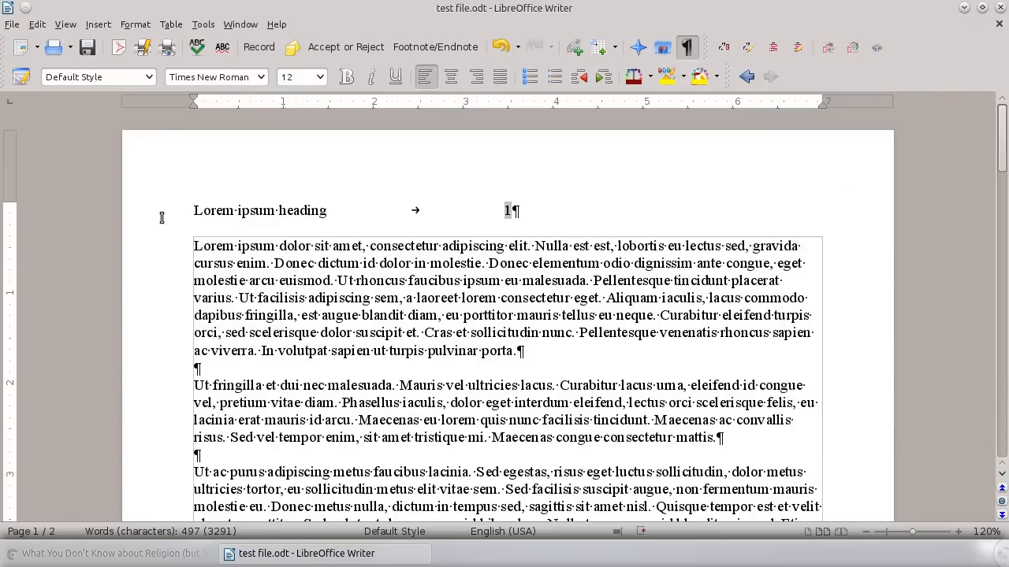
key("F11")
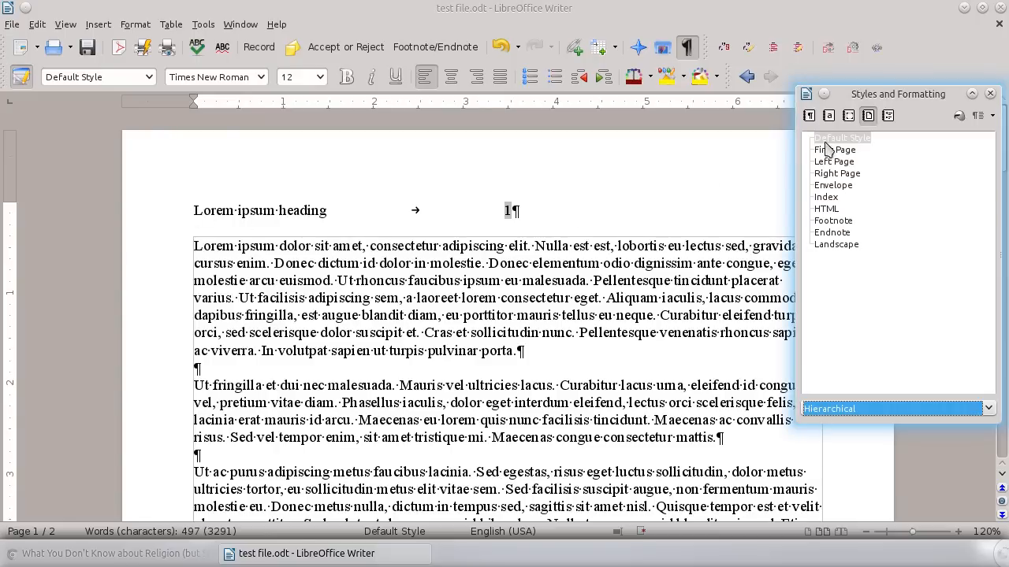
left_click(809, 117)
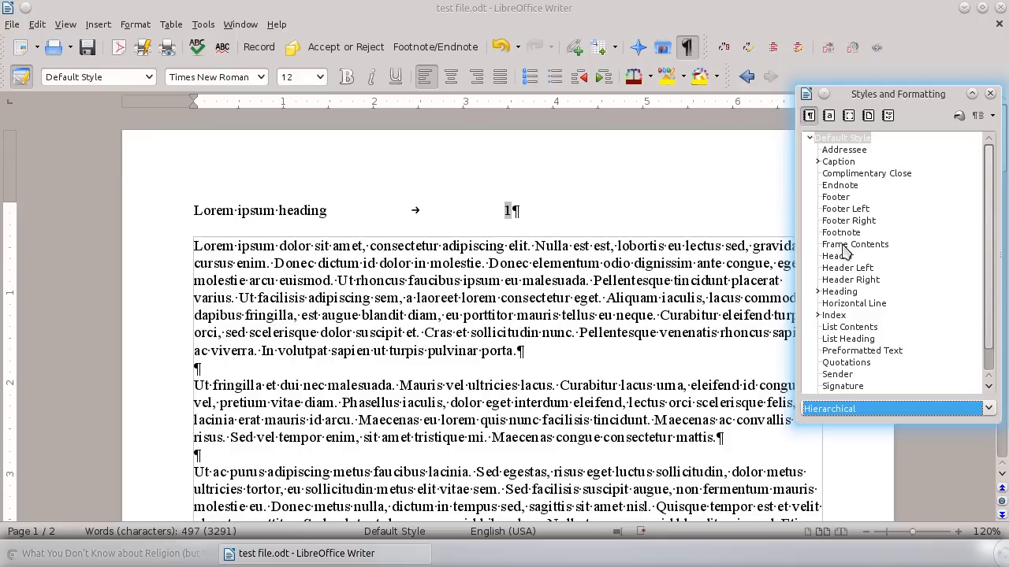
left_click(870, 117)
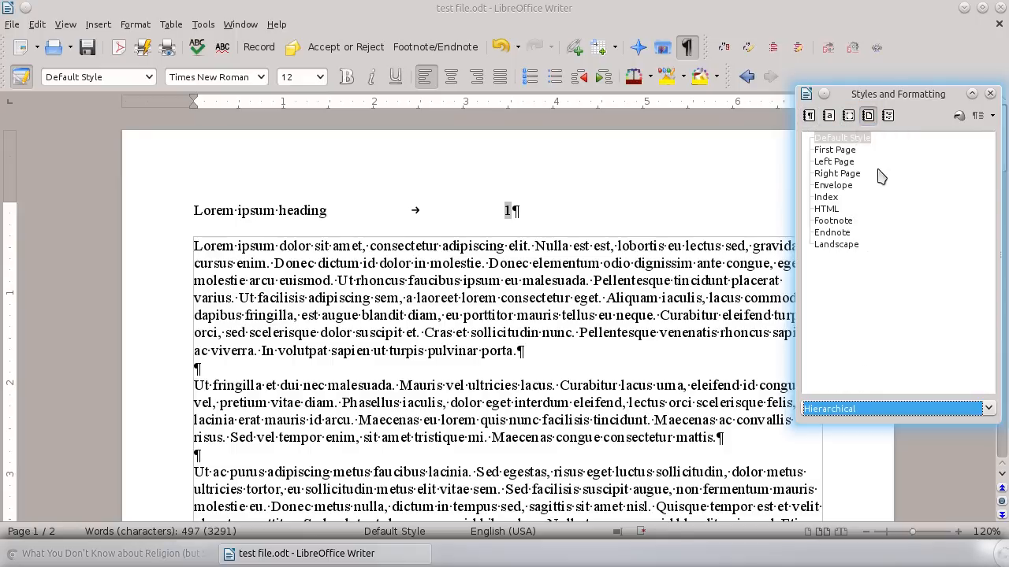
left_click(448, 248)
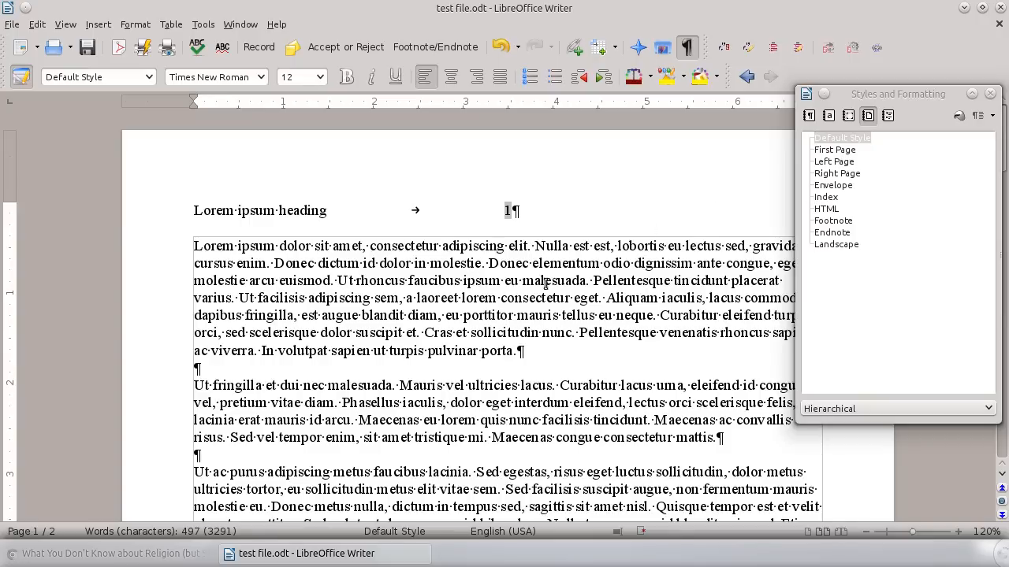
double_click(843, 150)
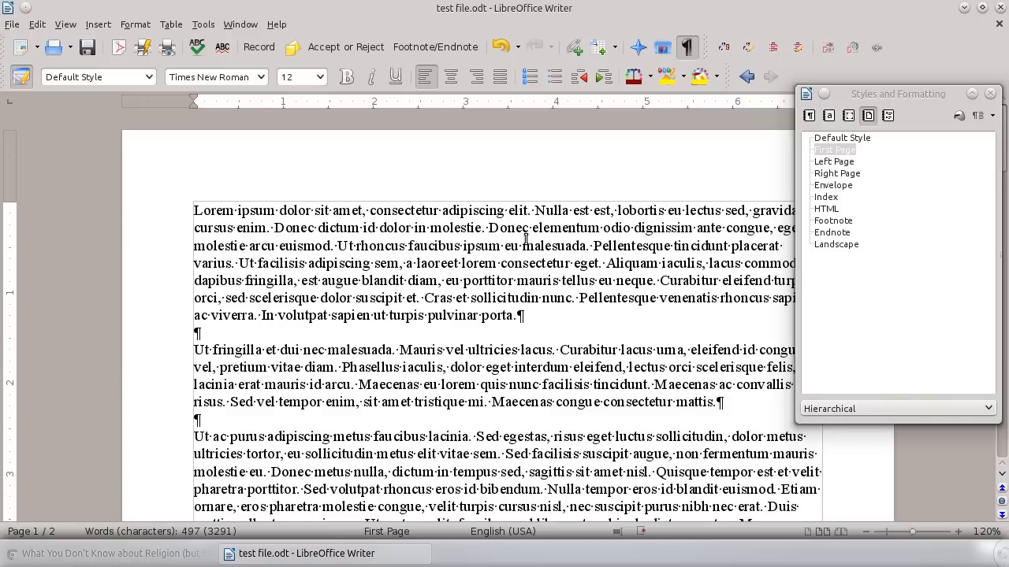
Check the header and page style on the second page, and the bottom and top of the first page.
left_click_drag(928, 98, 910, 100)
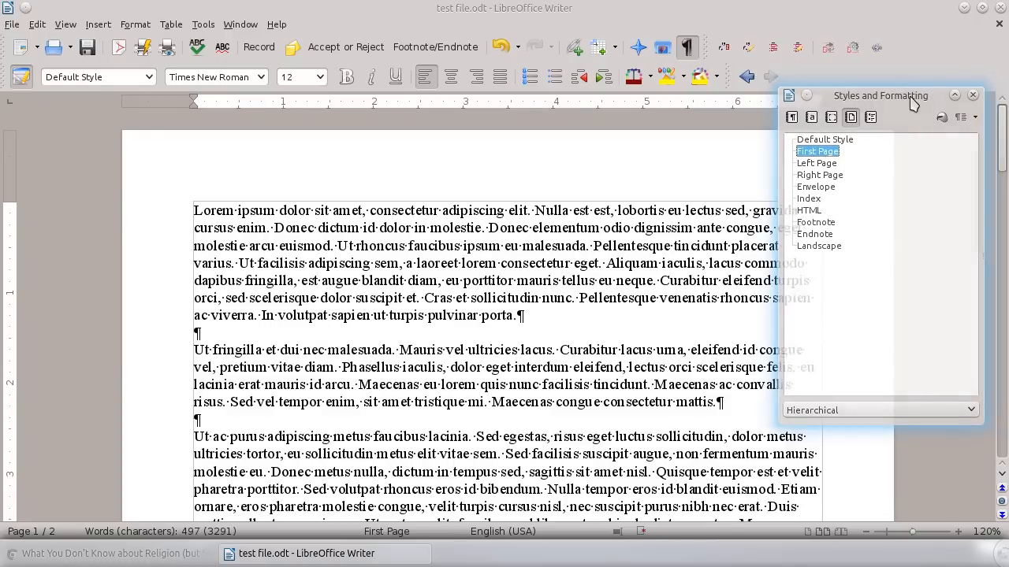
left_click_drag(1004, 133, 1006, 351)
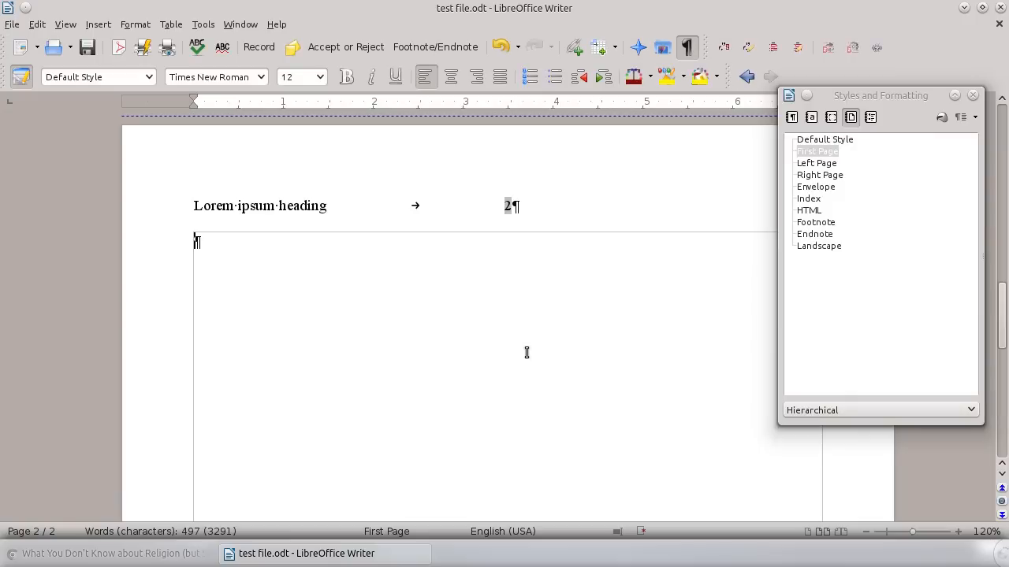
left_click(342, 206)
left_click(335, 245)
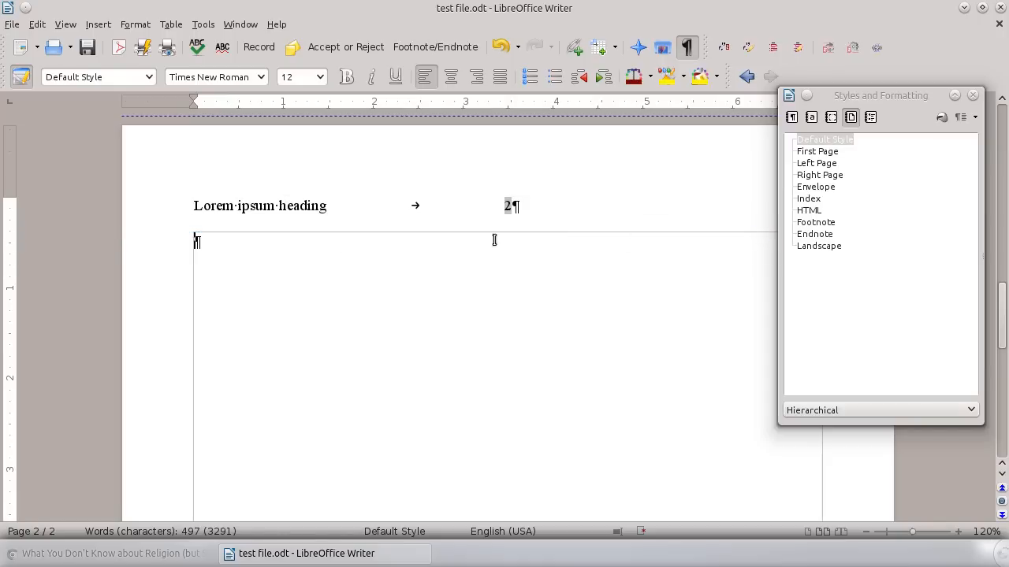
left_click_drag(997, 335, 998, 255)
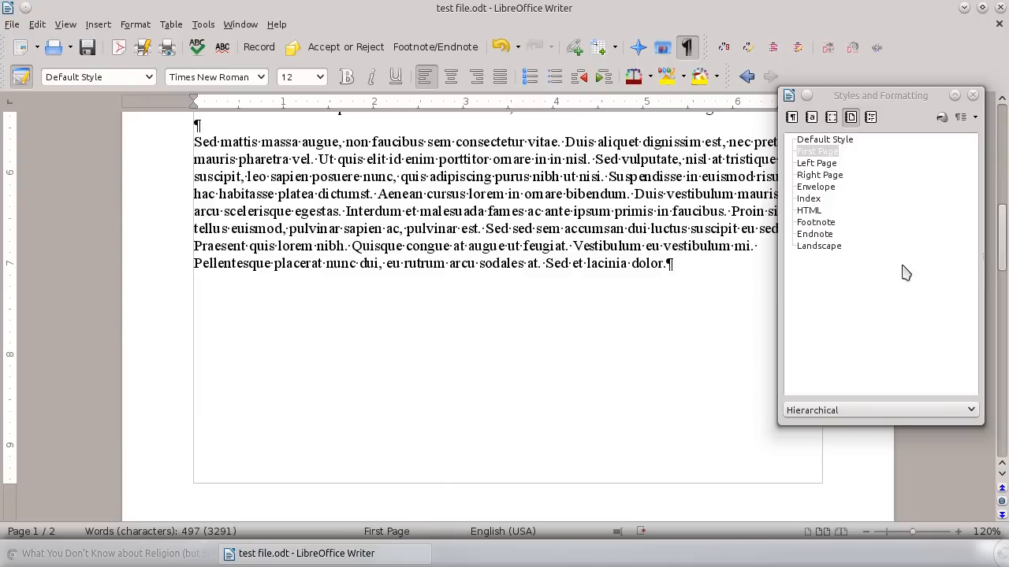
scroll(997, 203, "up", 1)
left_click_drag(998, 203, 1000, 139)
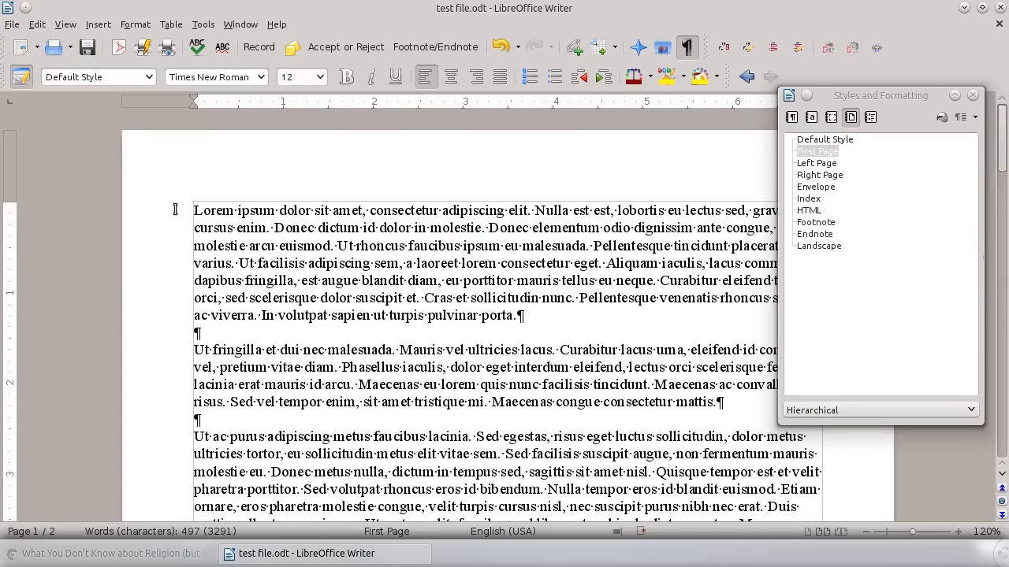
Add a header to the pages that use the First Page style.
left_click(99, 26)
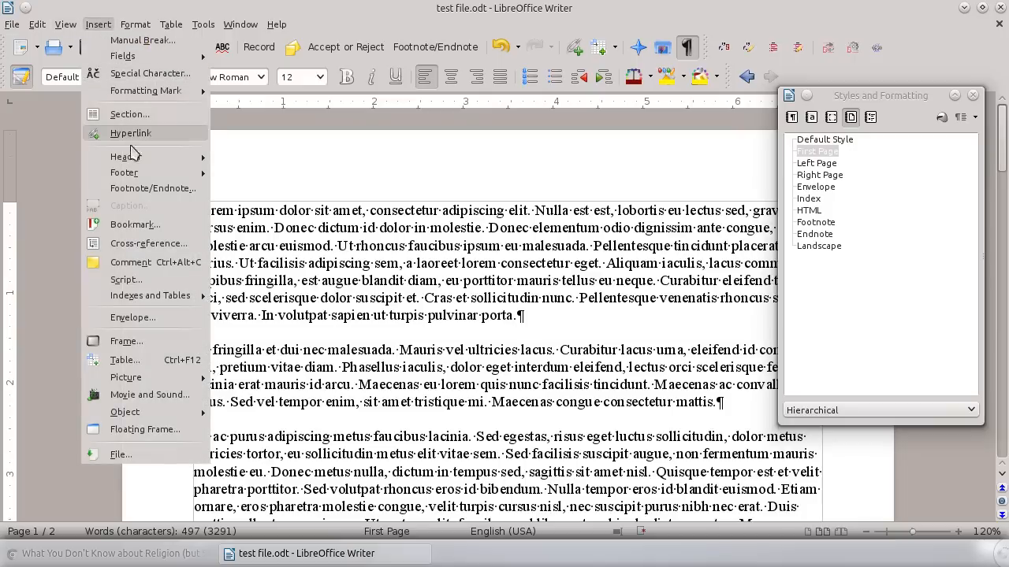
mouse_move(131, 161)
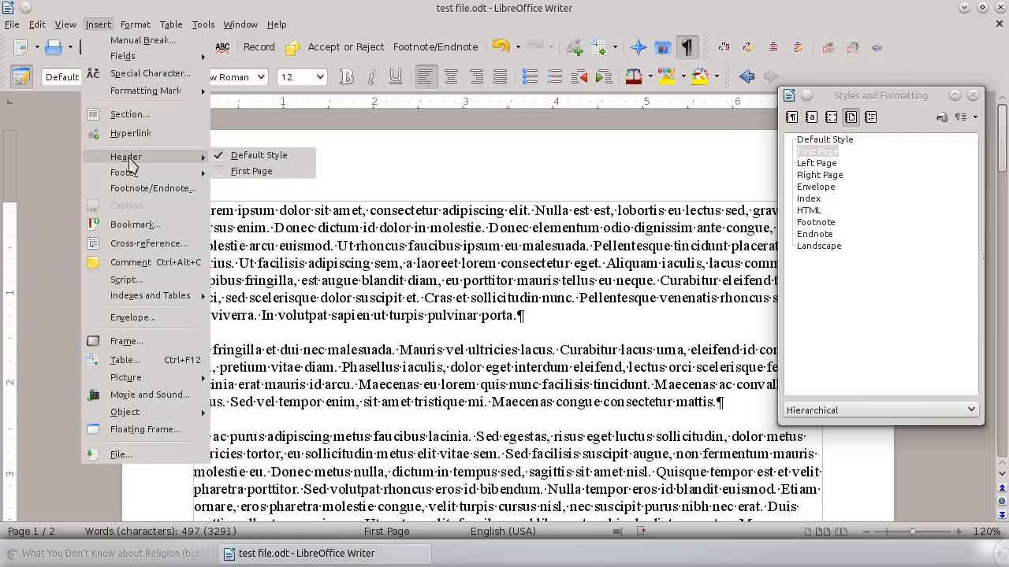
left_click(254, 171)
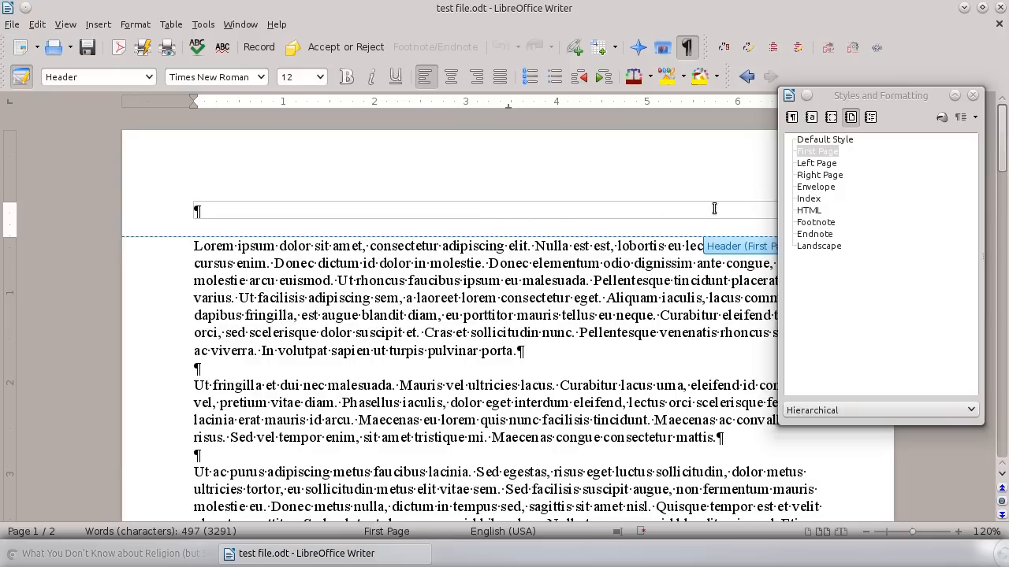
left_click(819, 164)
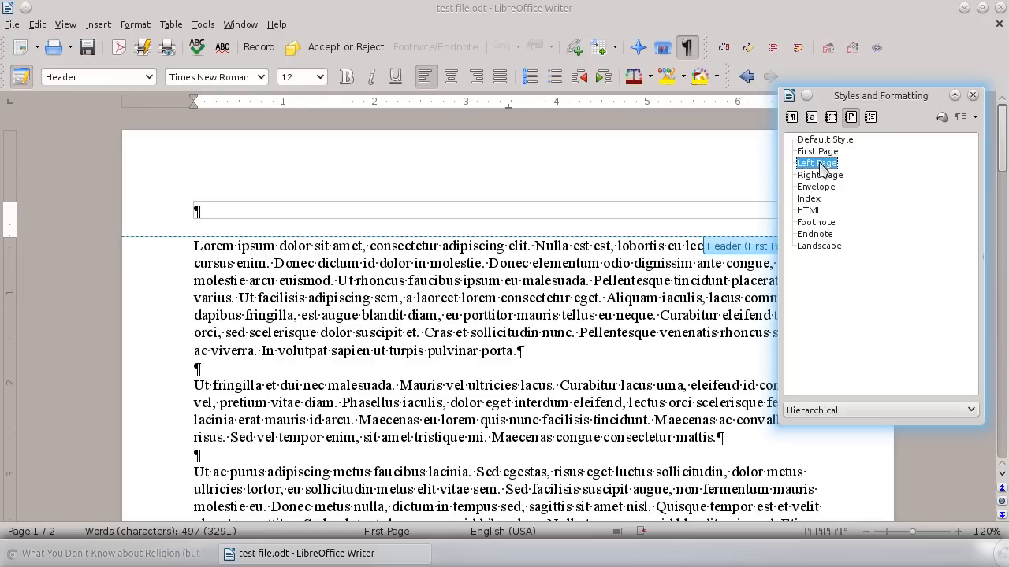
left_click(820, 175)
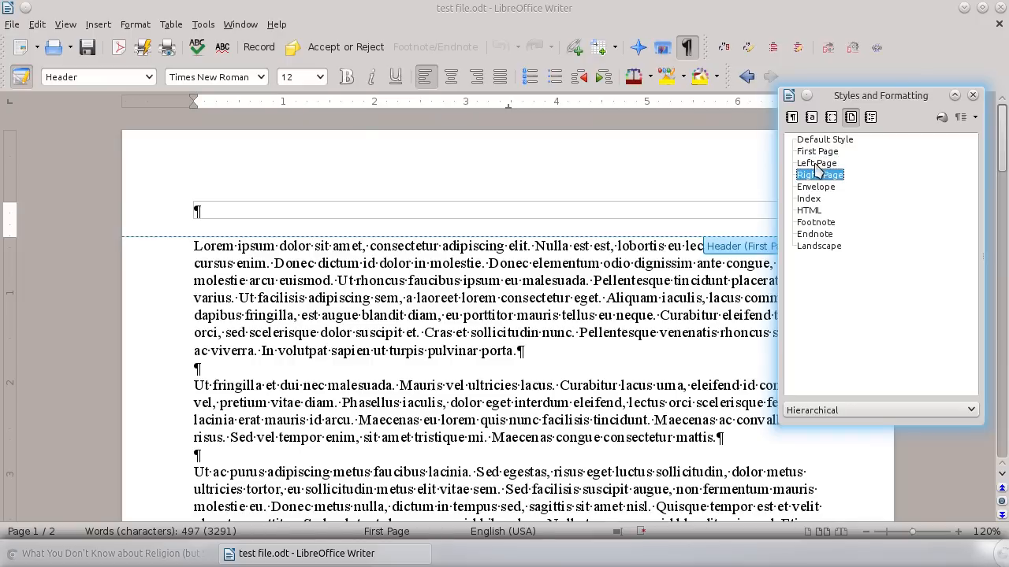
left_click(817, 164)
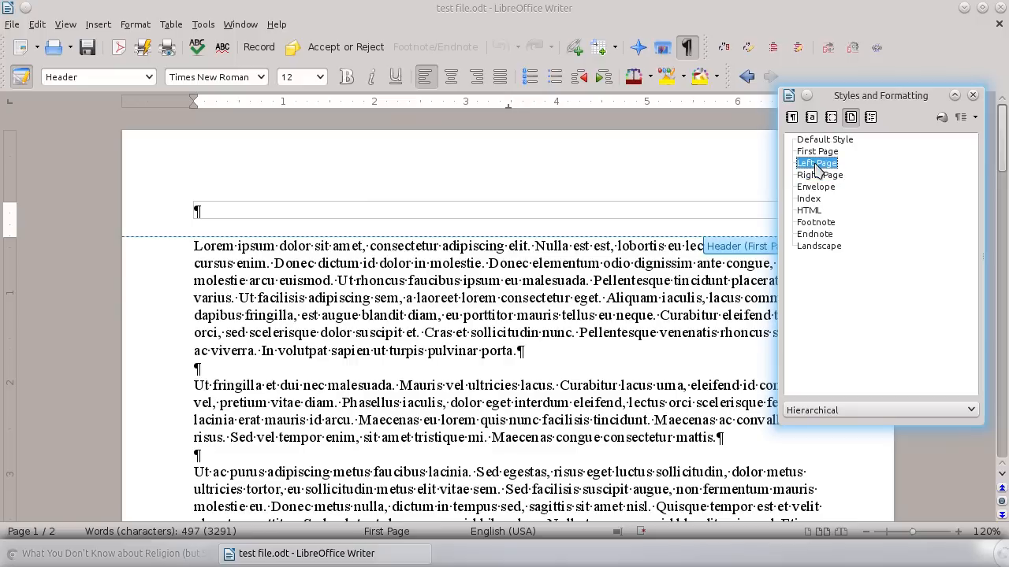
Enter "Author Title of the book" in the first page's header.
left_click(510, 214)
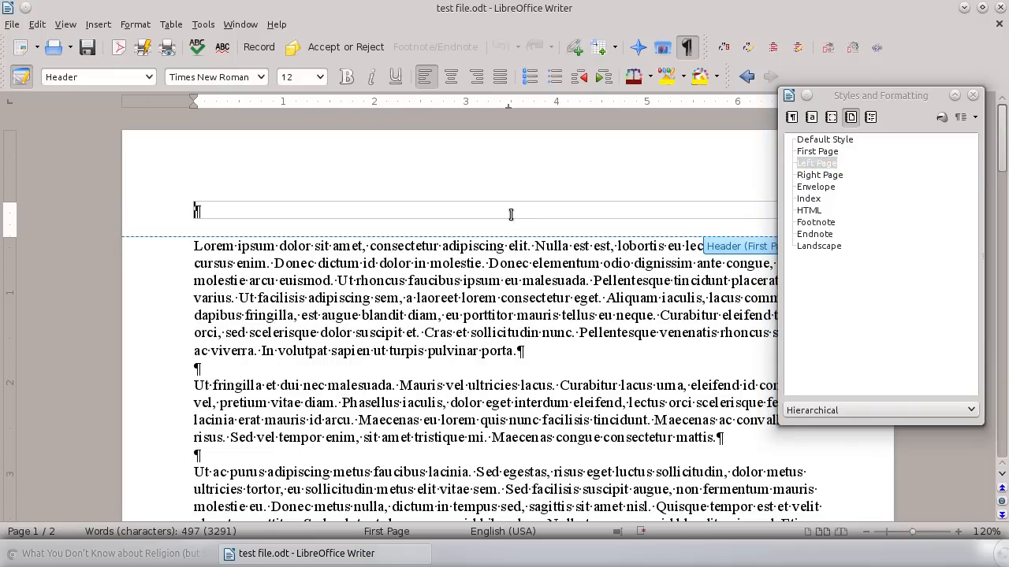
type("Author")
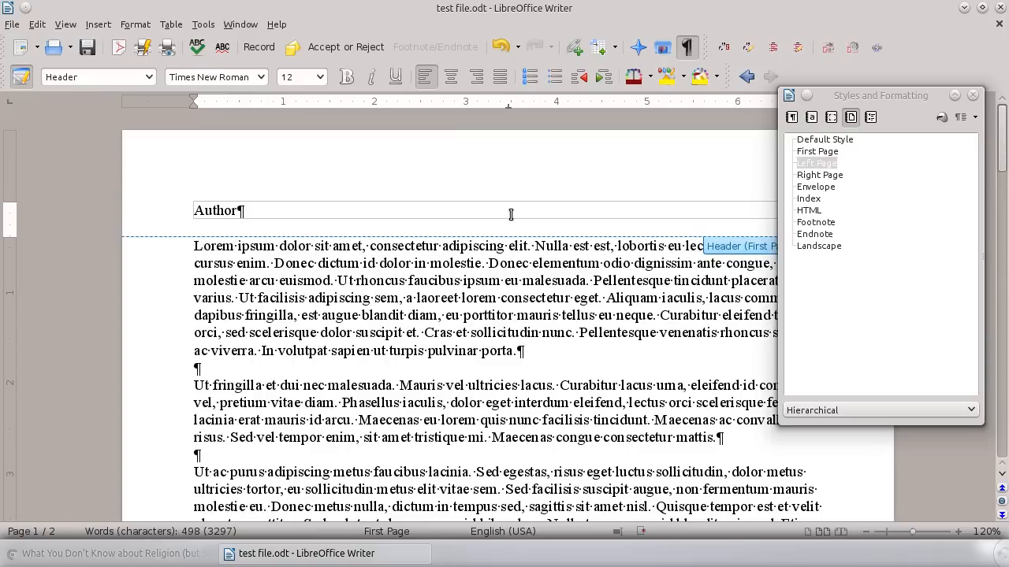
type("  Title of the book")
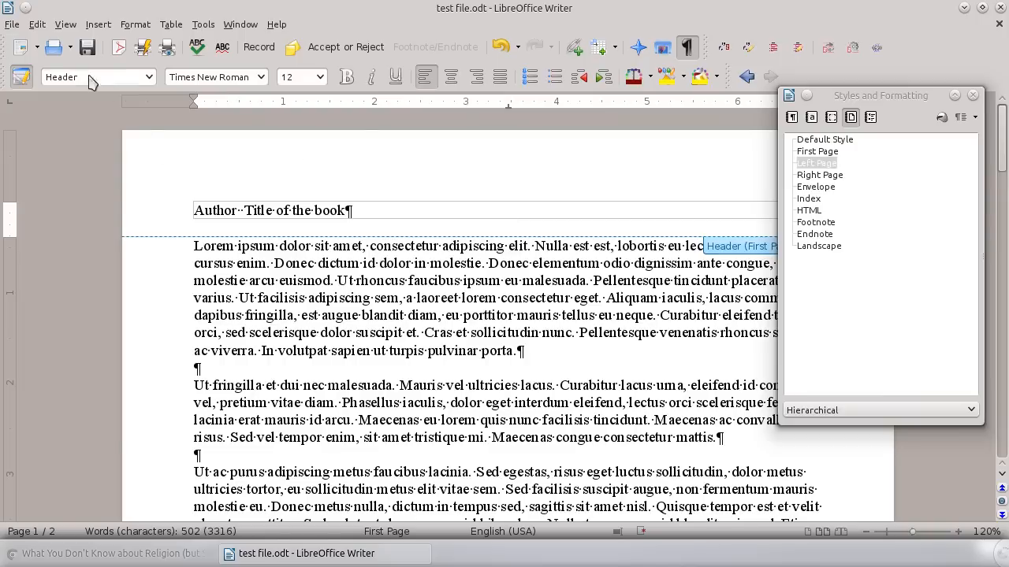
left_click(66, 24)
mouse_move(98, 24)
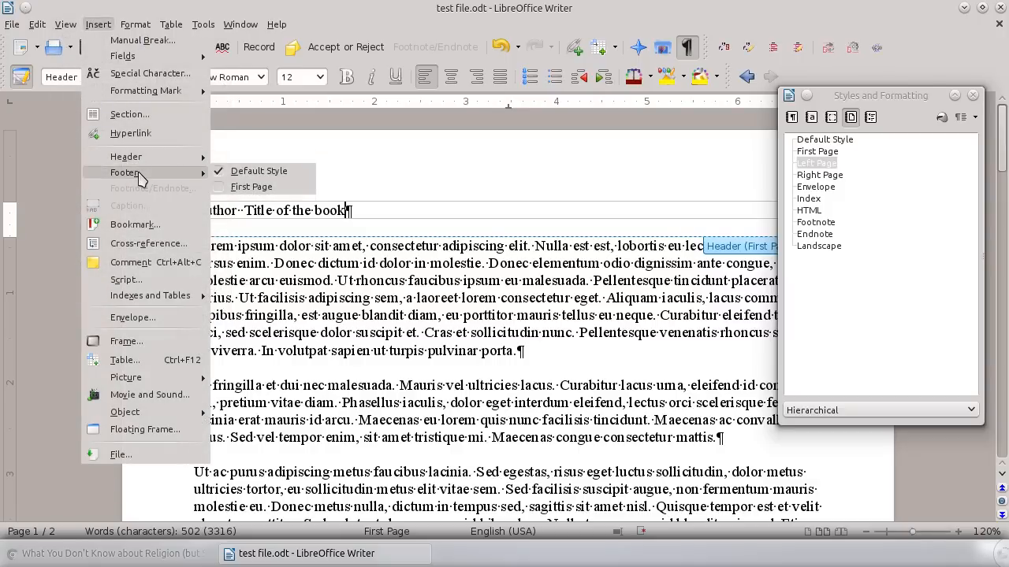
mouse_move(132, 167)
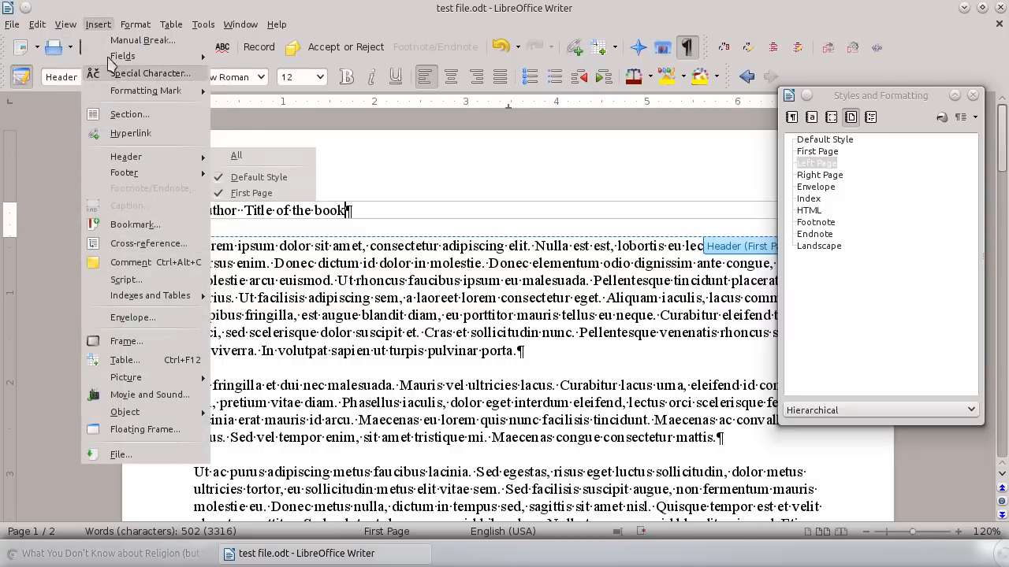
left_click(101, 25)
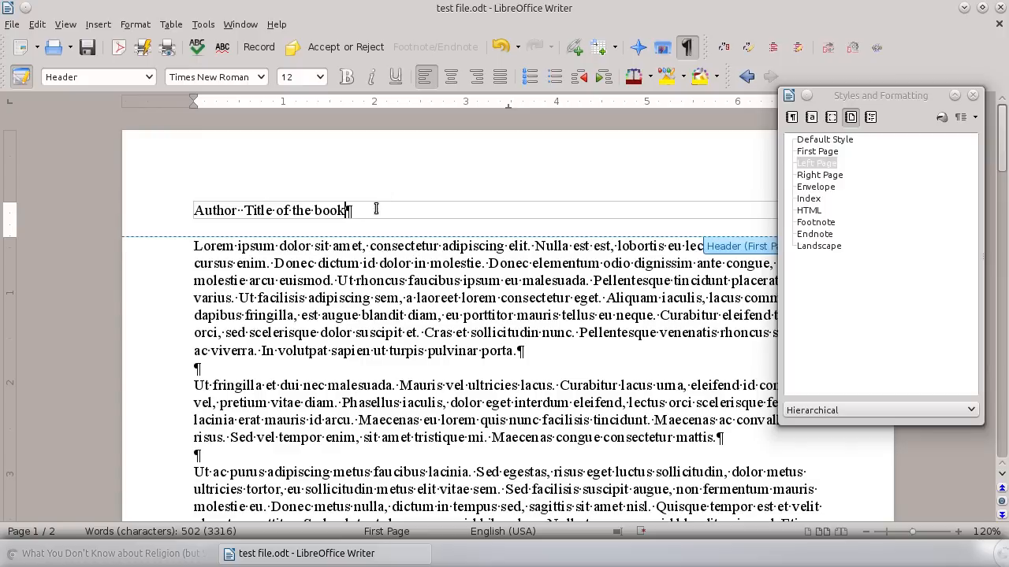